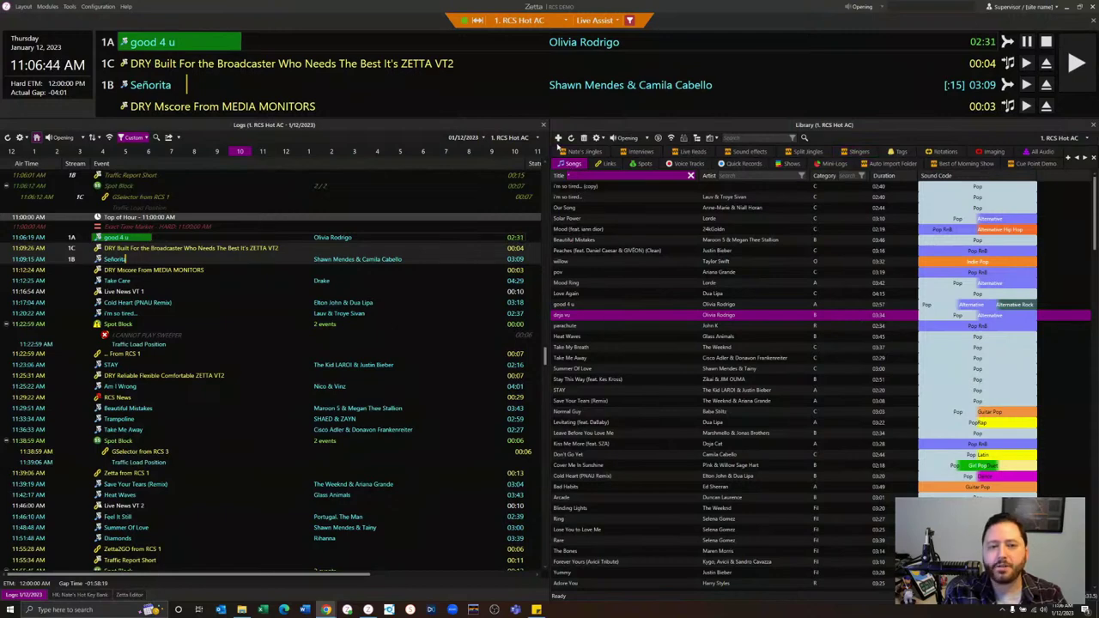
- Preview the blank metadata forms for a new song and a new link, closing each one unsaved
{"action": "left_click", "coordinate": [558, 139]}
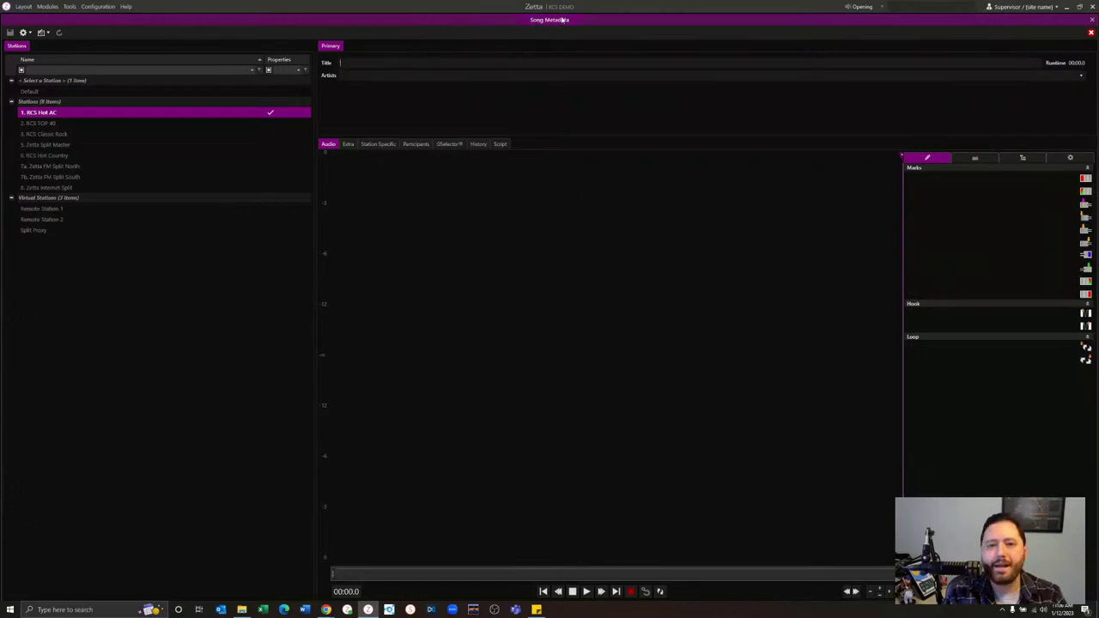
{"action": "left_click", "coordinate": [1092, 22]}
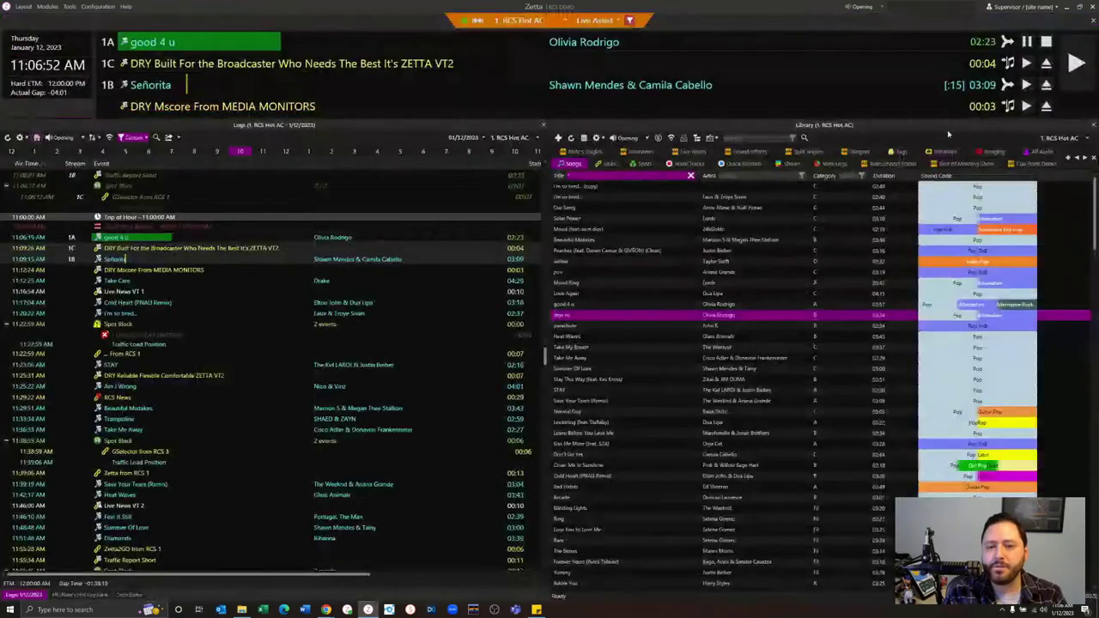
{"action": "left_click", "coordinate": [608, 164]}
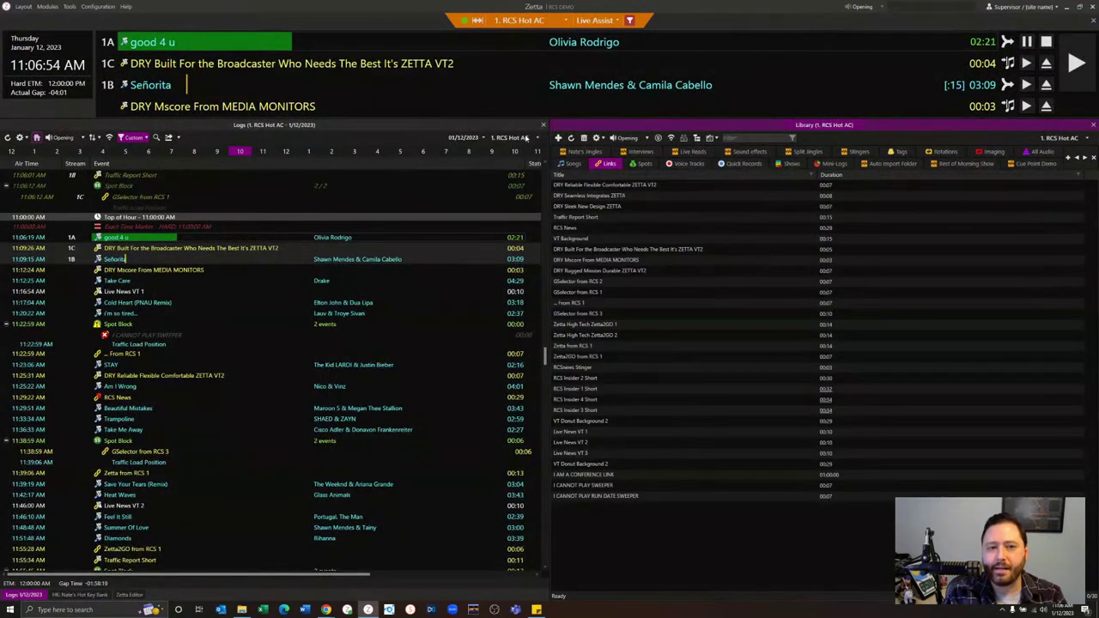
{"action": "left_click", "coordinate": [558, 137]}
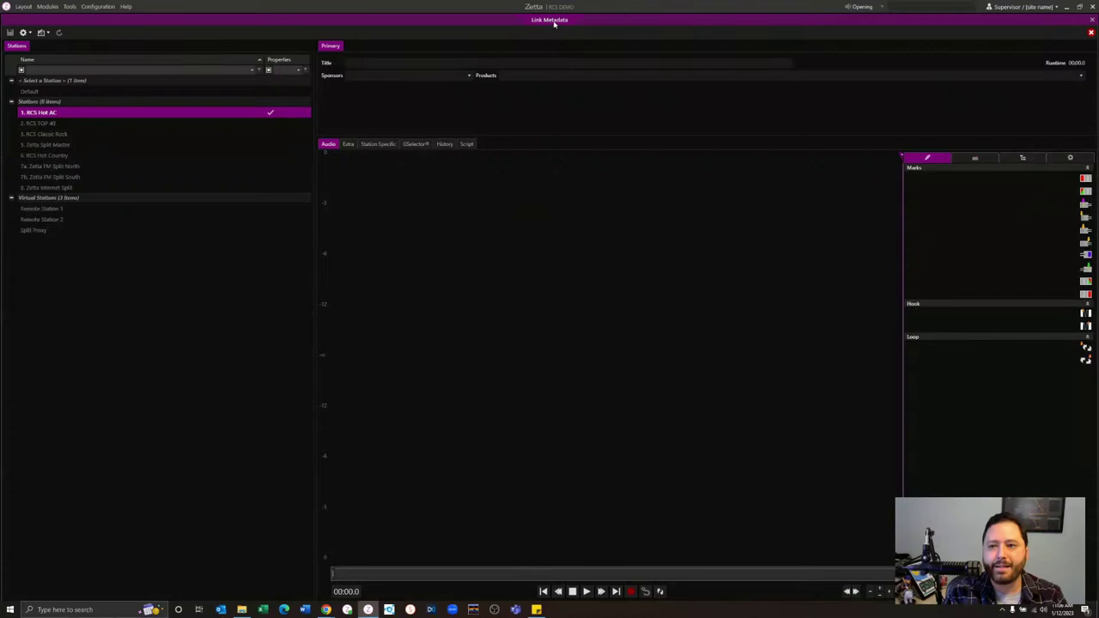
{"action": "left_click", "coordinate": [1091, 32]}
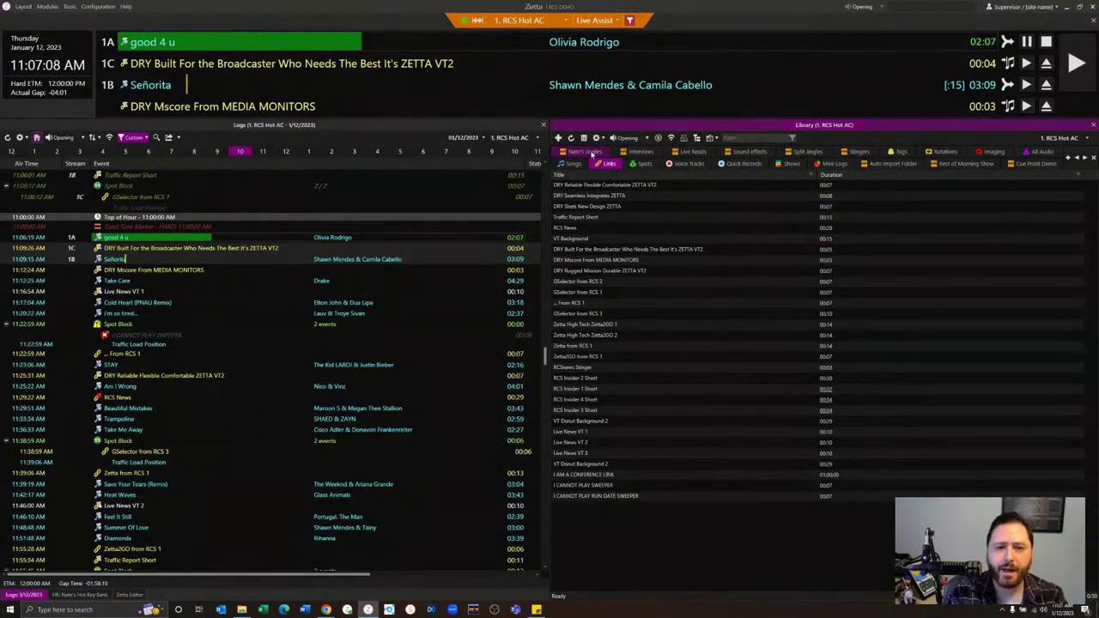
- Preview the blank metadata form for a new asset in the custom jingles category and close it unsaved
{"action": "left_click", "coordinate": [587, 152]}
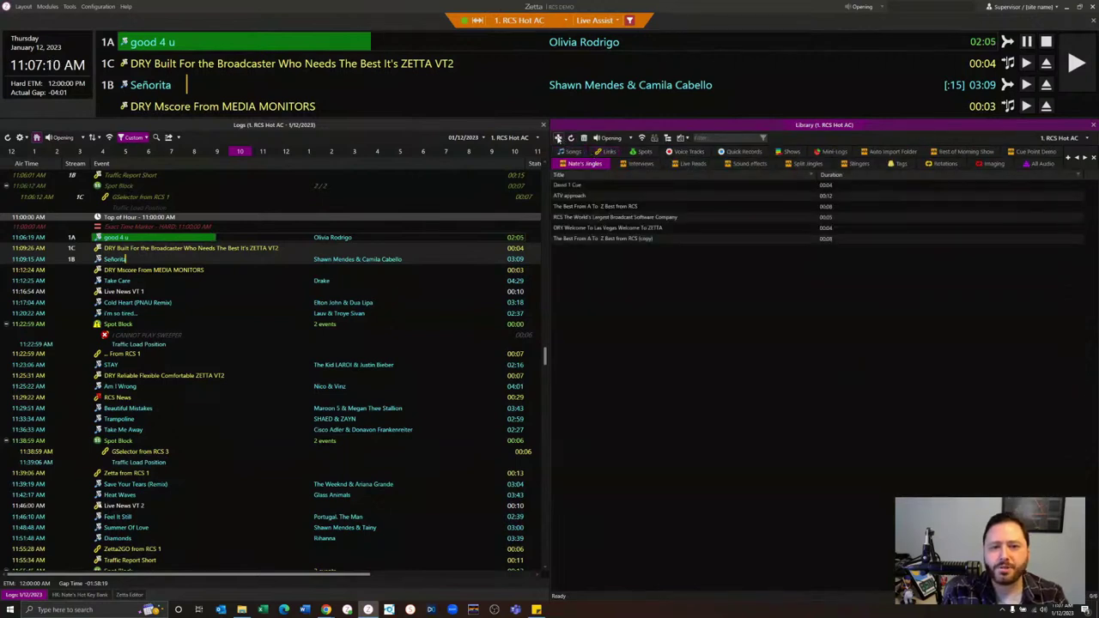
{"action": "left_click", "coordinate": [558, 137]}
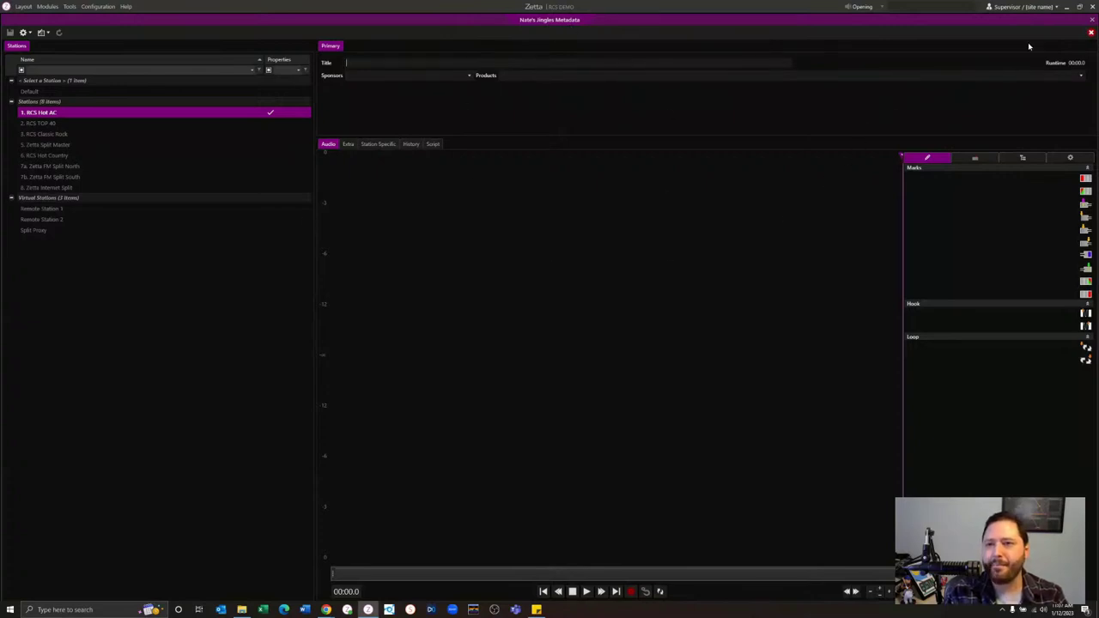
{"action": "left_click", "coordinate": [1090, 31]}
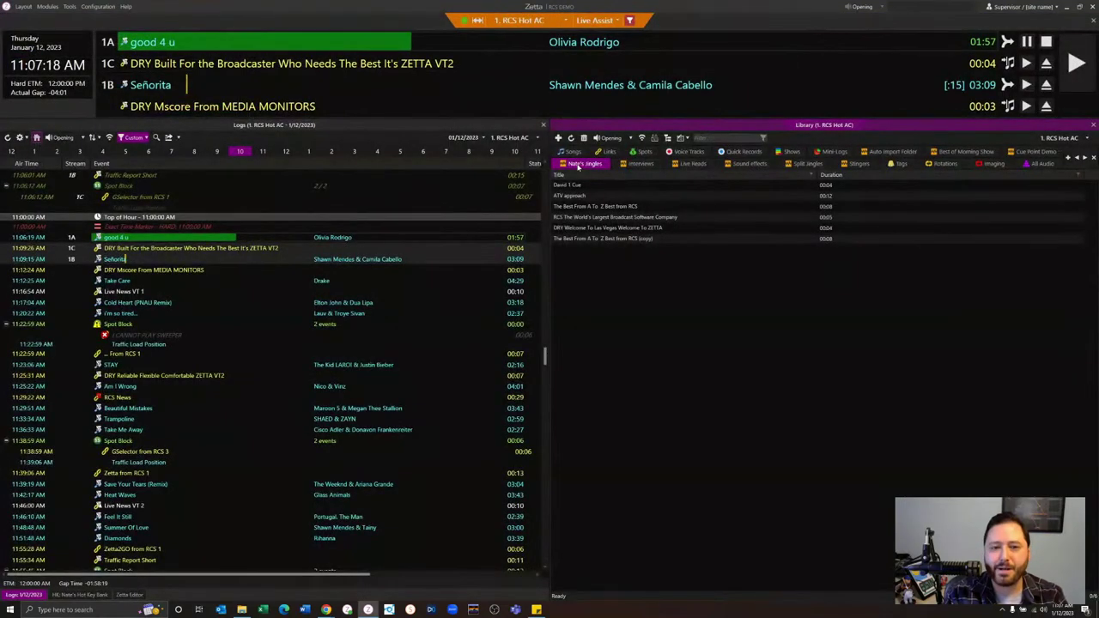
- Start a new song in the Songs library, check its Extra properties and return to its audio view
{"action": "left_click", "coordinate": [571, 152]}
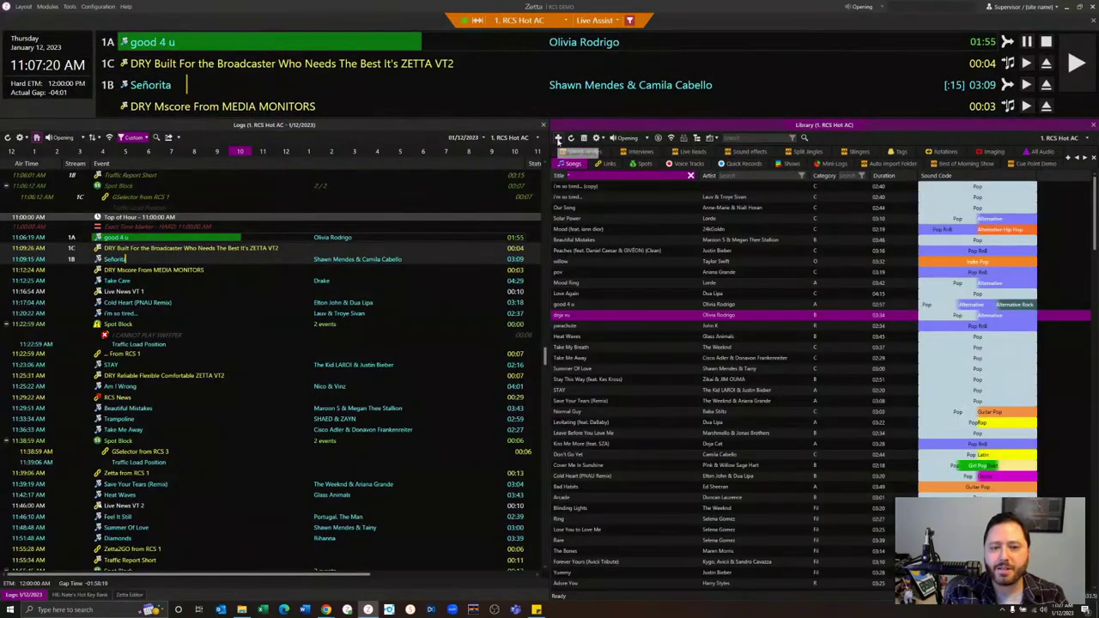
{"action": "left_click", "coordinate": [558, 138]}
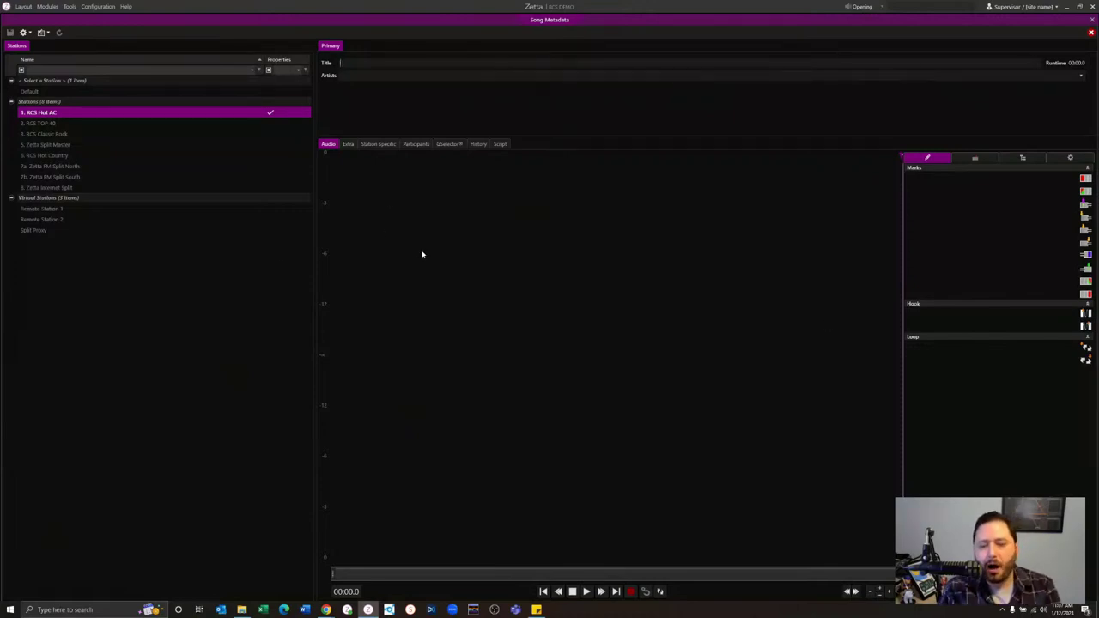
{"action": "left_click", "coordinate": [349, 144]}
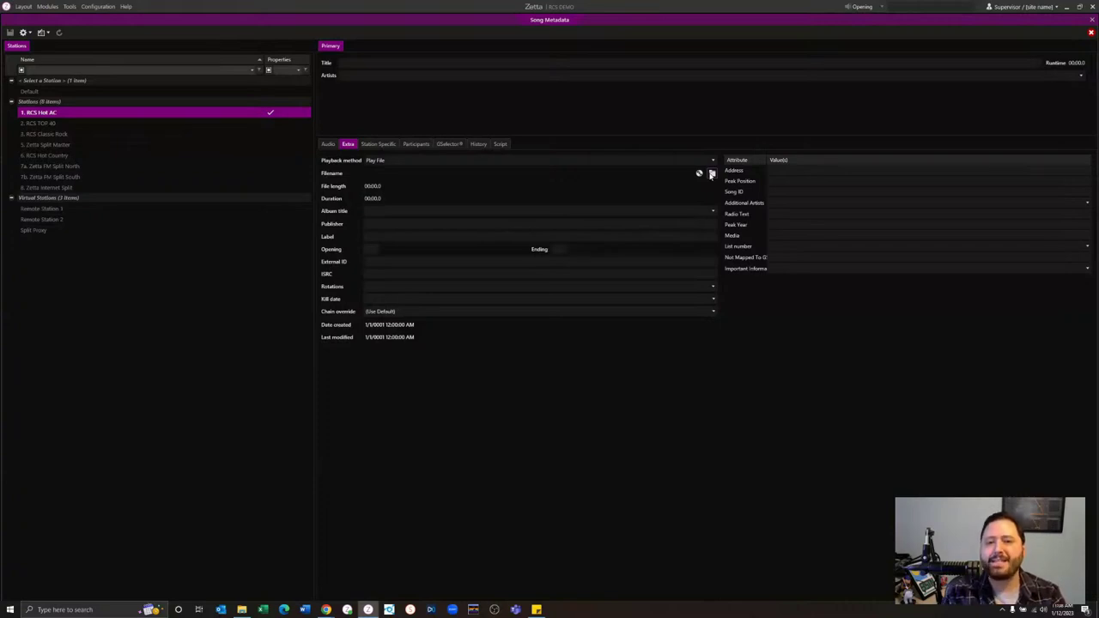
{"action": "left_click", "coordinate": [327, 145]}
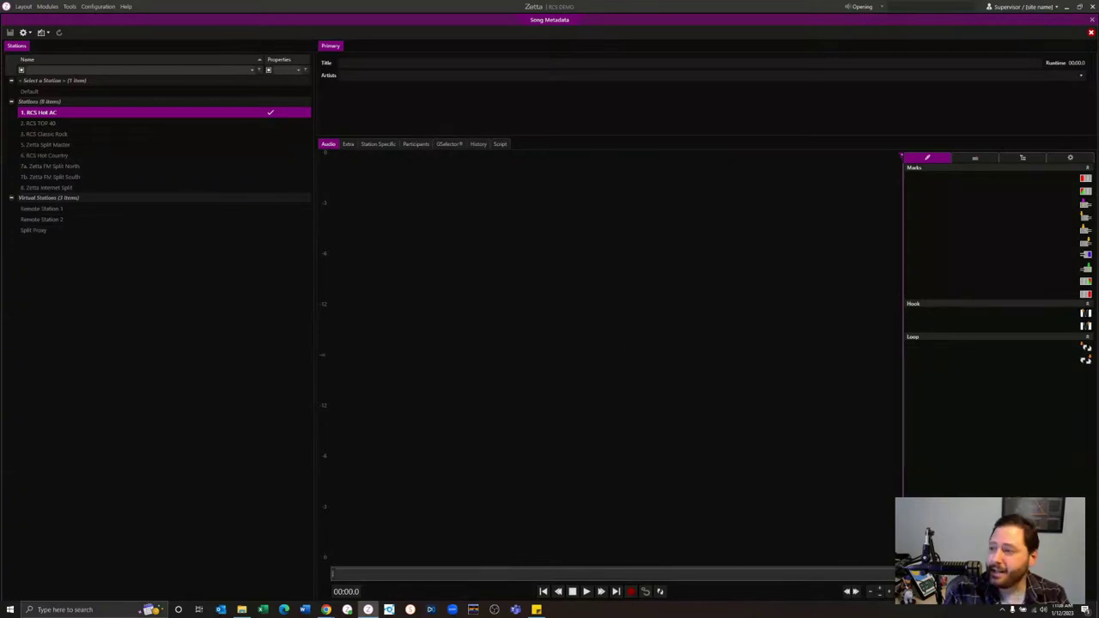
- Load deja vu_Olivia Rodrigo.mp3 from File Explorer's Audio Examples folder into the new song, and narrow the station list to enlarge the waveform
{"action": "key", "text": "alt+Tab"}
{"action": "left_click_drag", "start_coordinate": [828, 165], "coordinate": [732, 182]}
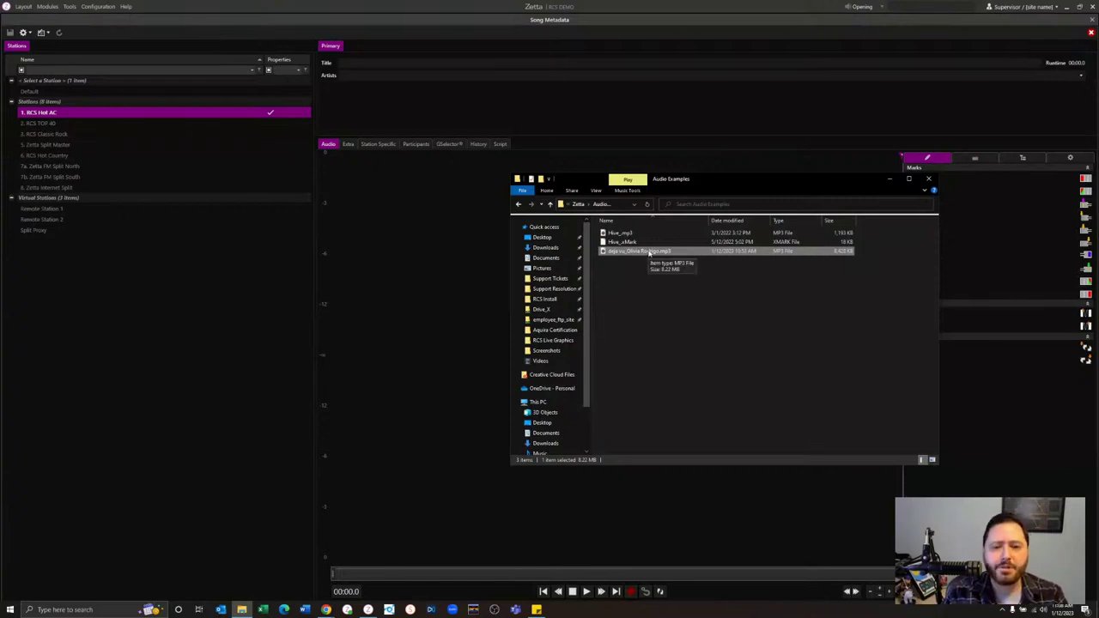
{"action": "left_click_drag", "start_coordinate": [650, 251], "coordinate": [371, 294]}
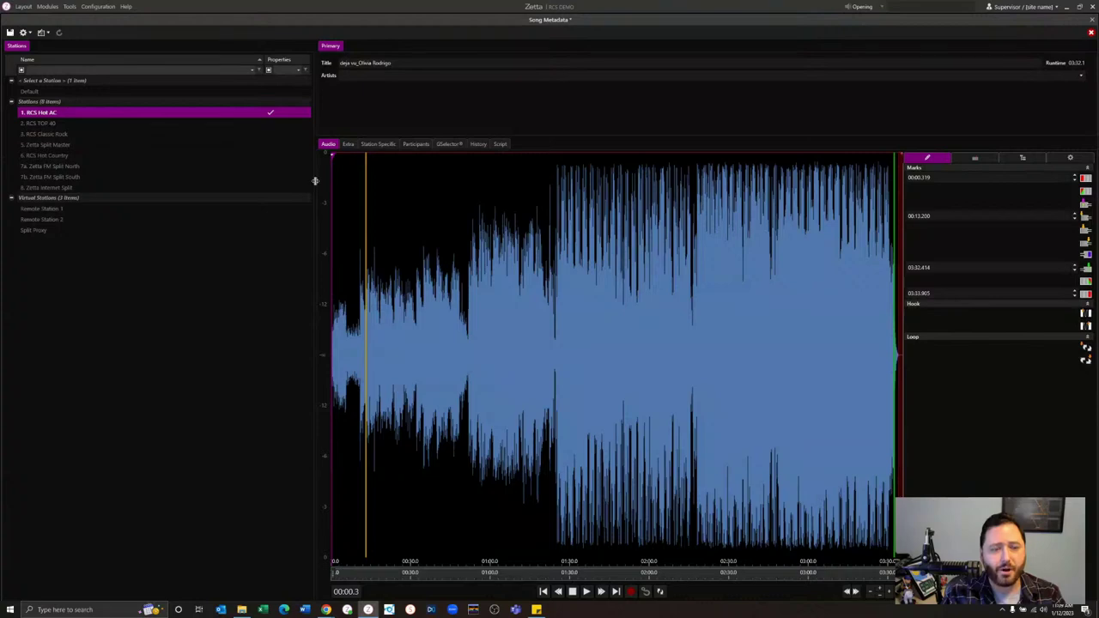
{"action": "left_click_drag", "start_coordinate": [314, 183], "coordinate": [118, 180]}
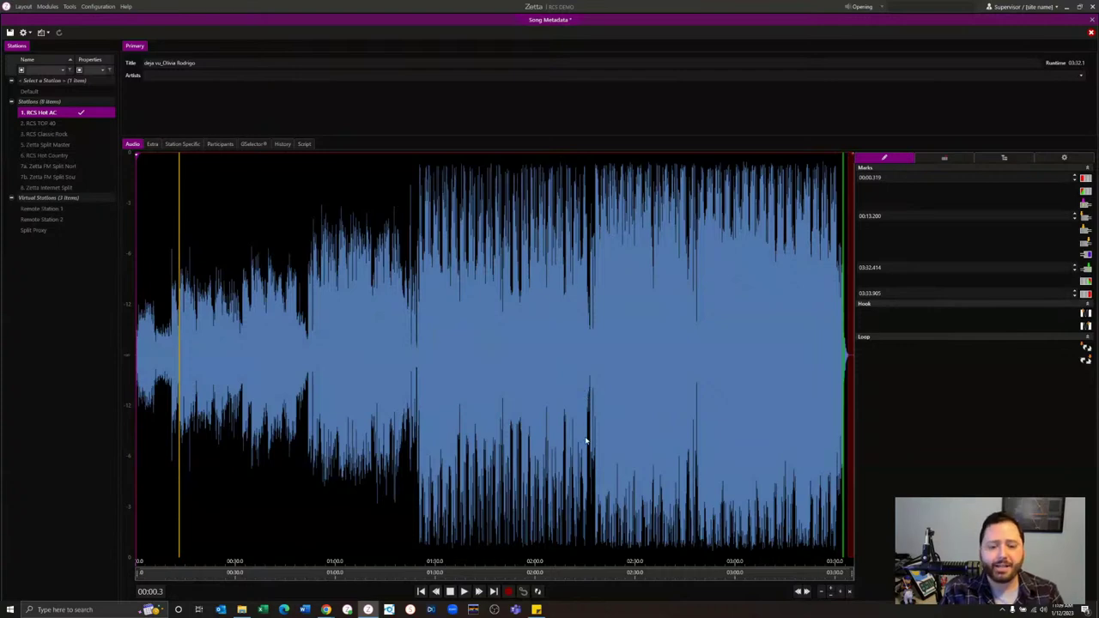
- Examine the song's opening waveform up close around the trim-in mark and the yellow intro mark
{"action": "scroll", "coordinate": [584, 441], "scroll_direction": "up", "scroll_amount": 5}
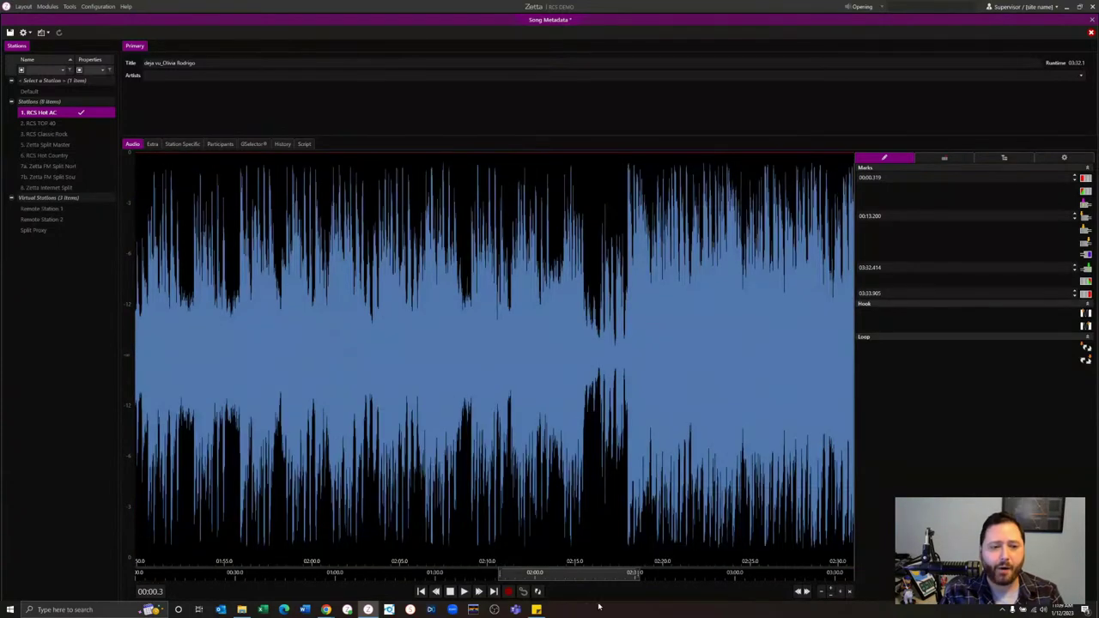
{"action": "left_click_drag", "start_coordinate": [566, 573], "coordinate": [150, 320]}
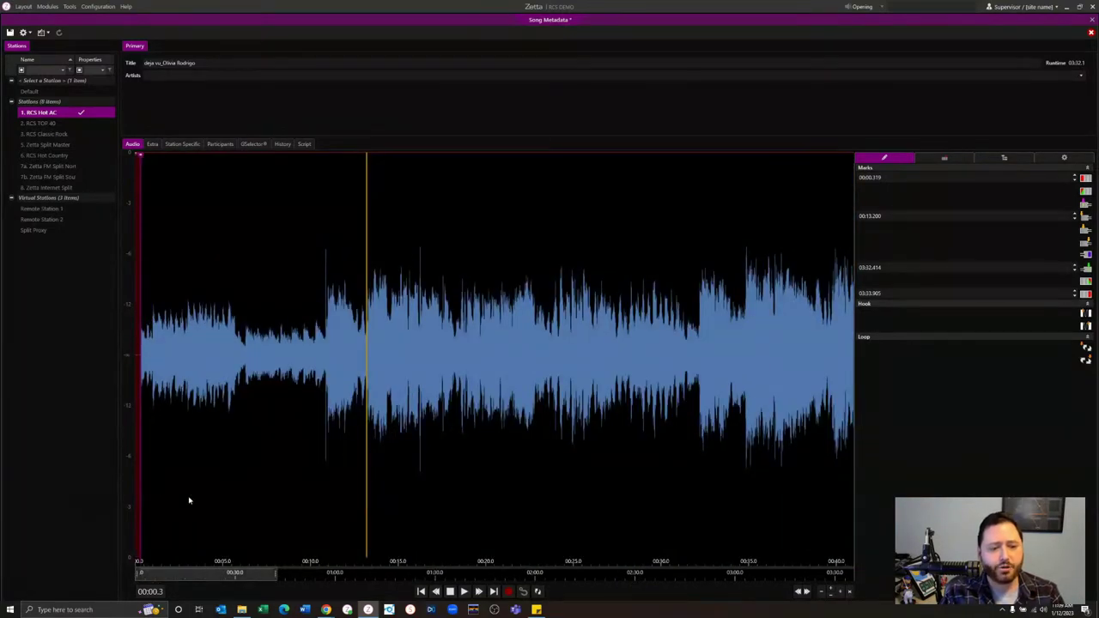
{"action": "scroll", "coordinate": [176, 436], "scroll_direction": "down", "scroll_amount": 5}
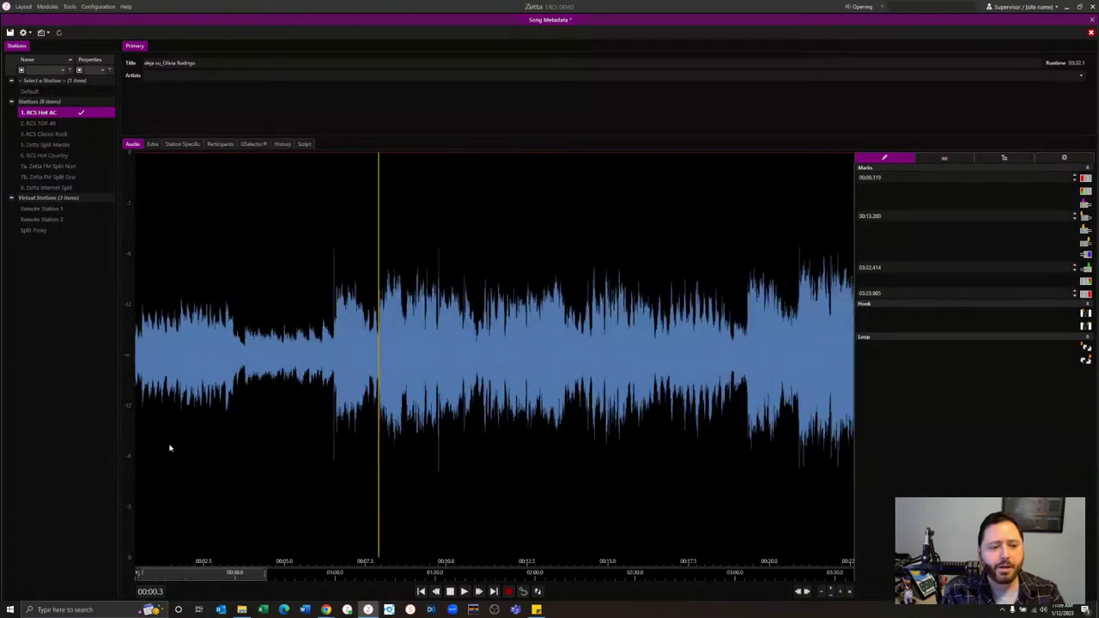
{"action": "scroll", "coordinate": [141, 459], "scroll_direction": "up", "scroll_amount": 5}
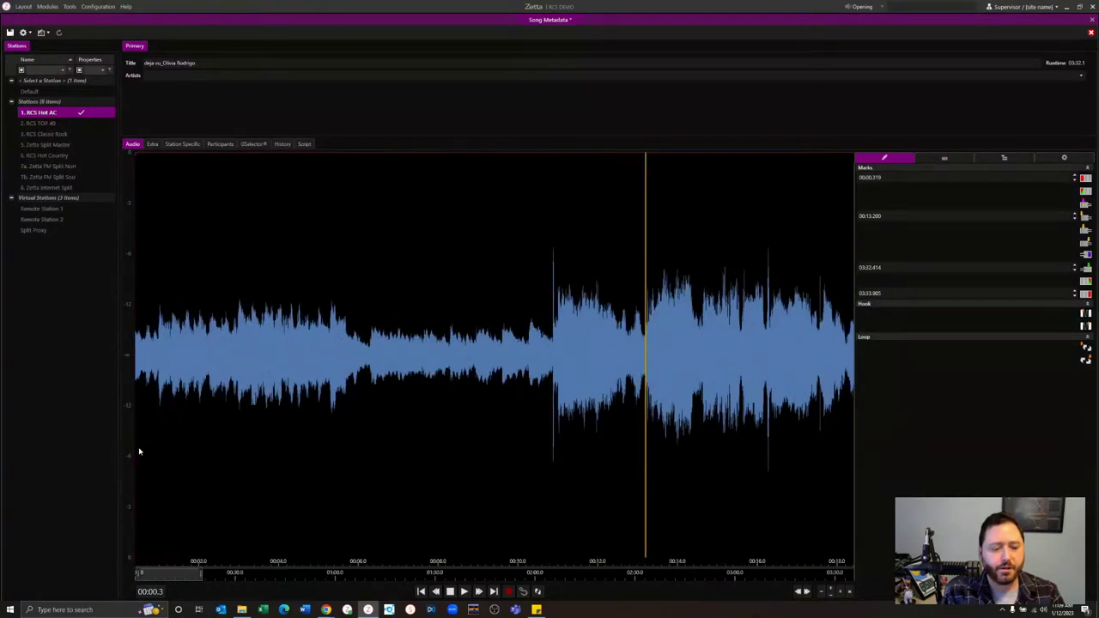
{"action": "scroll", "coordinate": [143, 468], "scroll_direction": "up", "scroll_amount": 4}
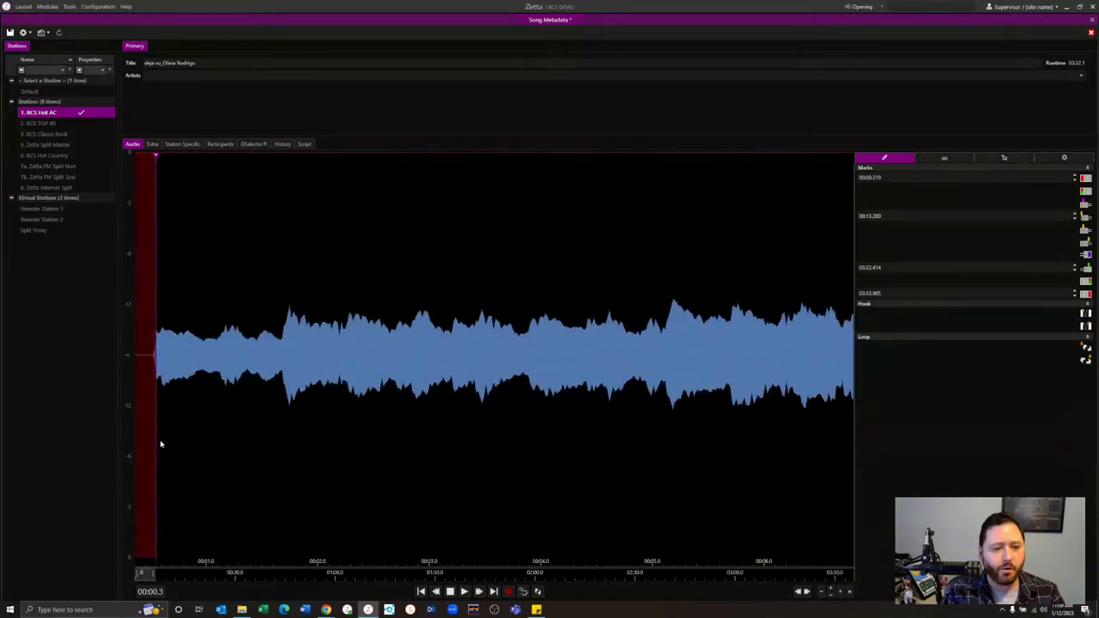
{"action": "scroll", "coordinate": [140, 376], "scroll_direction": "down", "scroll_amount": 4}
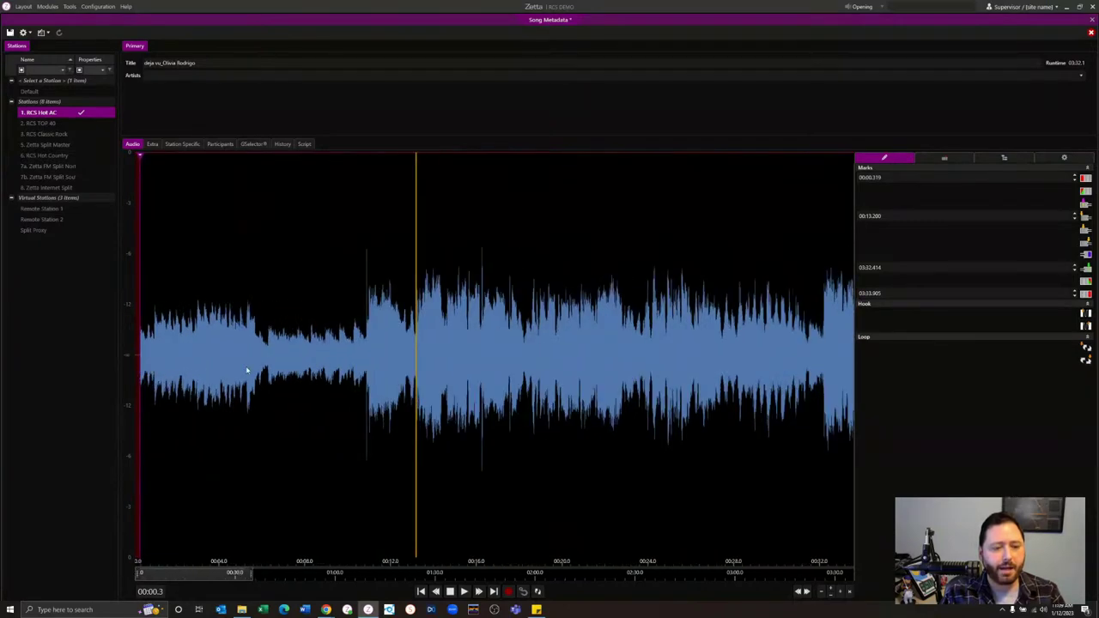
{"action": "scroll", "coordinate": [245, 368], "scroll_direction": "up", "scroll_amount": 2}
{"action": "scroll", "coordinate": [248, 367], "scroll_direction": "down", "scroll_amount": 3}
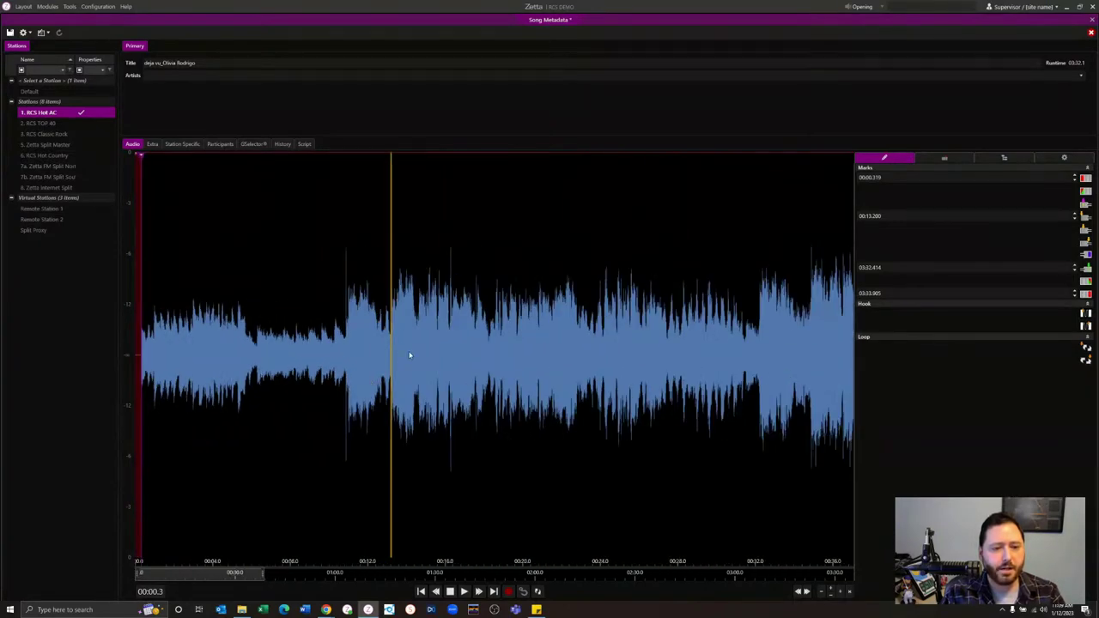
{"action": "scroll", "coordinate": [390, 356], "scroll_direction": "up", "scroll_amount": 2}
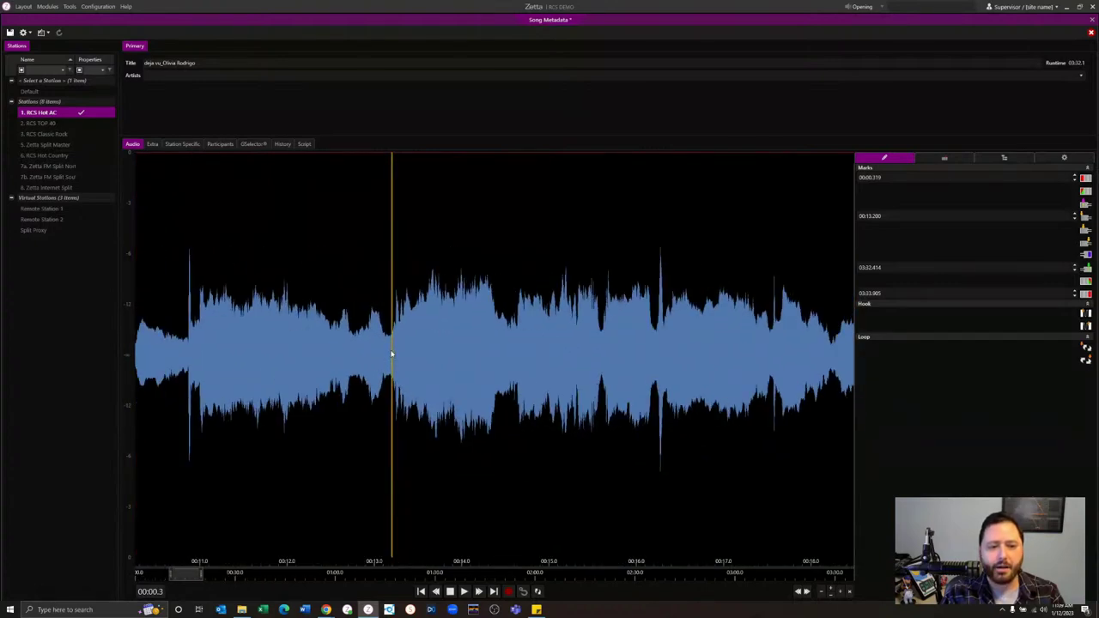
{"action": "scroll", "coordinate": [387, 355], "scroll_direction": "down", "scroll_amount": 5}
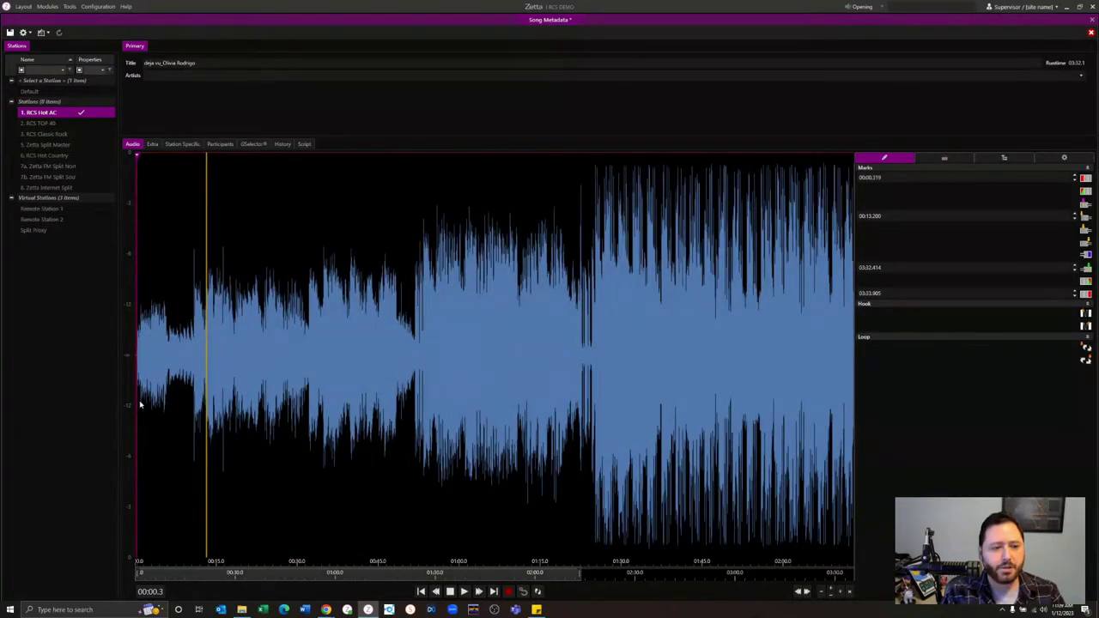
{"action": "scroll", "coordinate": [140, 403], "scroll_direction": "up", "scroll_amount": 6}
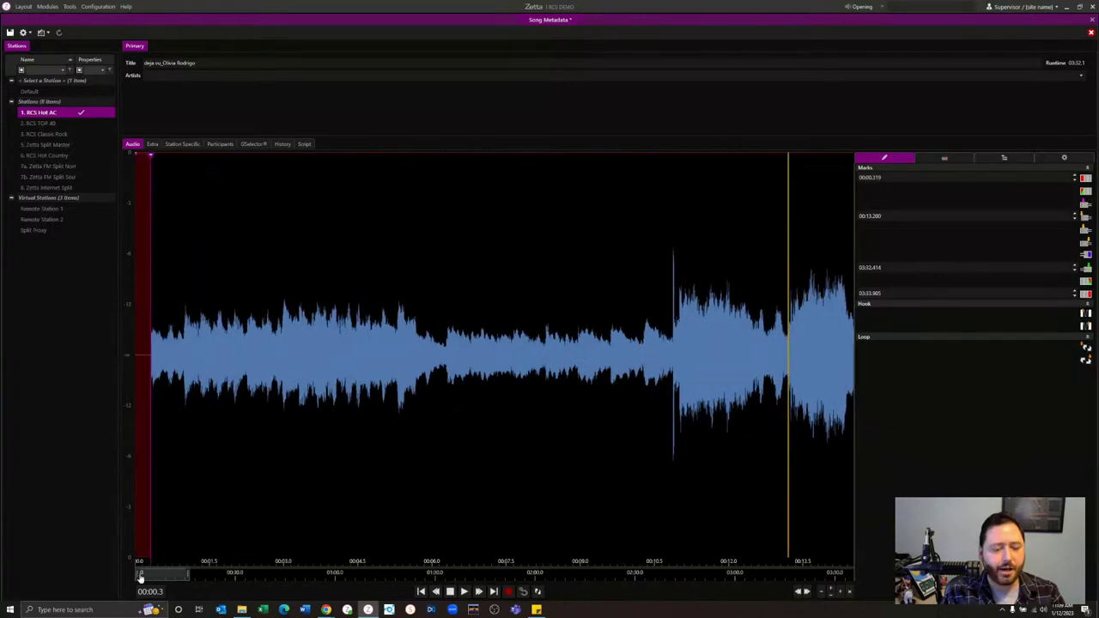
{"action": "left_click_drag", "start_coordinate": [140, 577], "coordinate": [216, 580]}
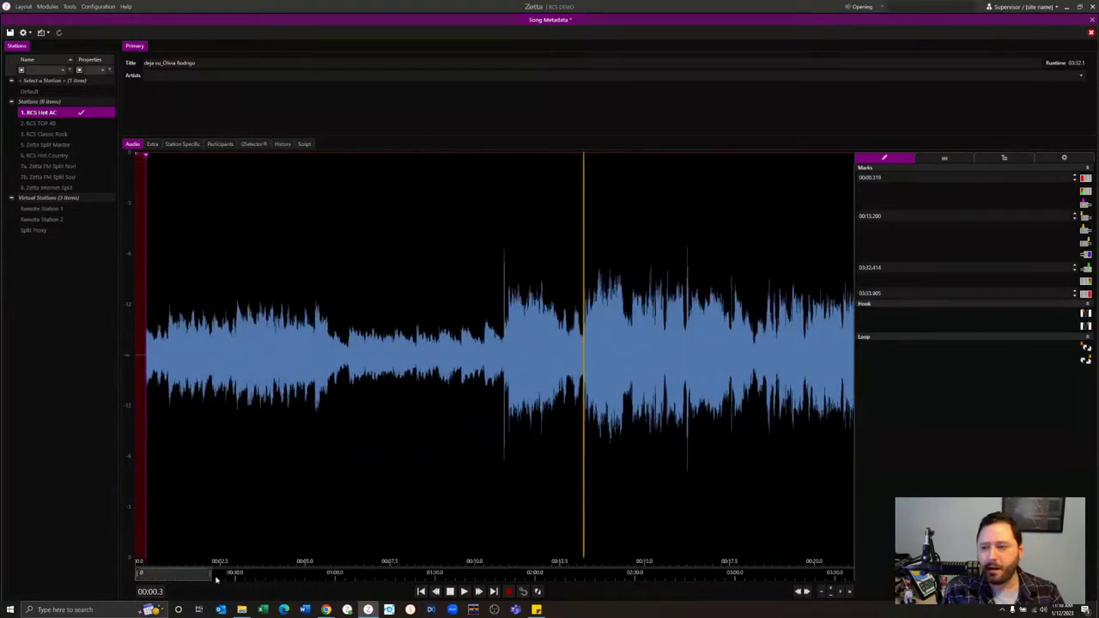
{"action": "scroll", "coordinate": [305, 340], "scroll_direction": "down", "scroll_amount": 6}
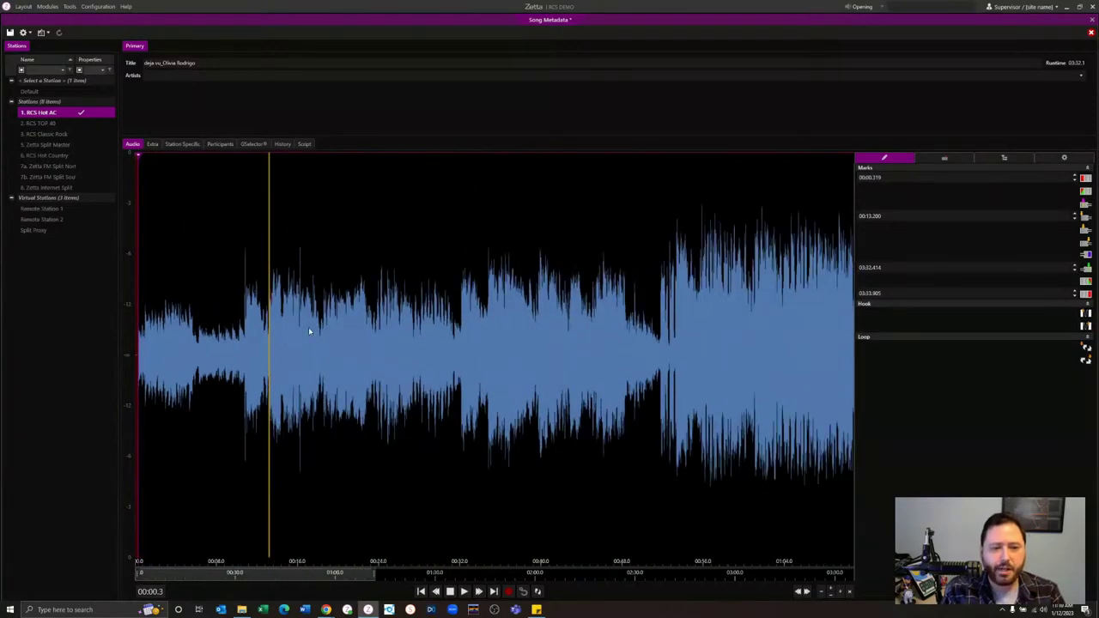
{"action": "scroll", "coordinate": [309, 341], "scroll_direction": "down", "scroll_amount": 8}
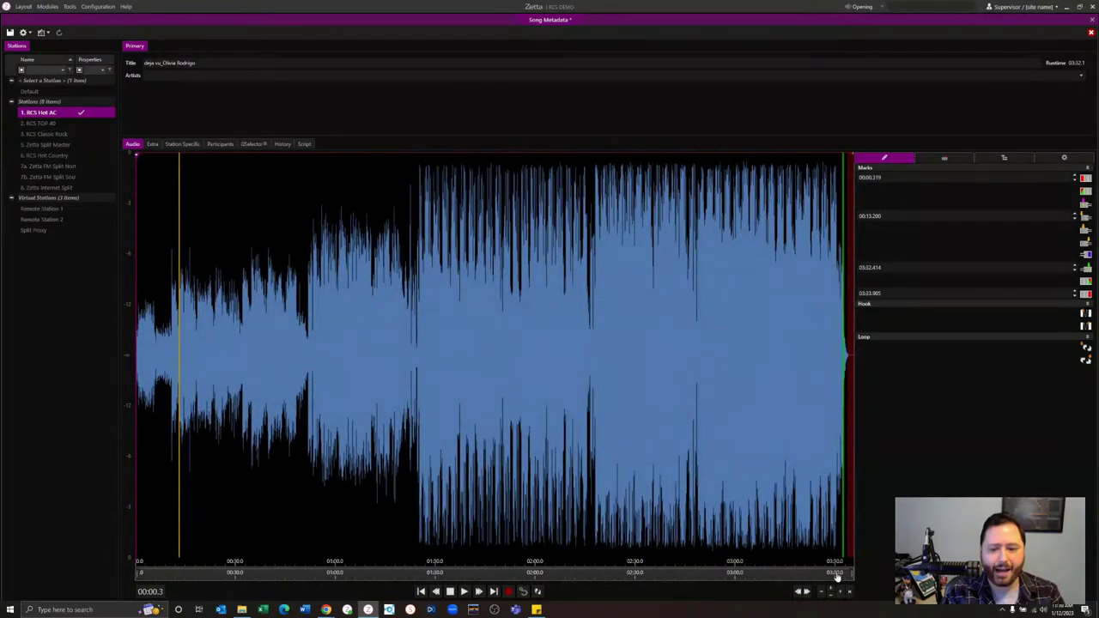
- Examine the end of the song's waveform around the green segue mark and the trim-out area
{"action": "left_click_drag", "start_coordinate": [850, 578], "coordinate": [216, 578]}
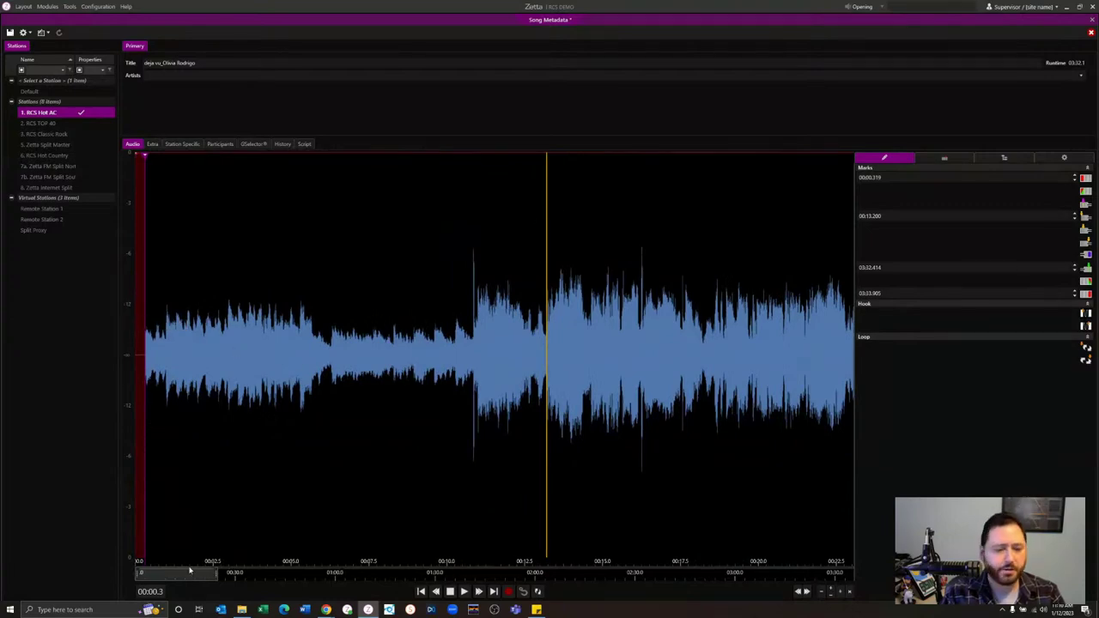
{"action": "left_click_drag", "start_coordinate": [190, 572], "coordinate": [668, 573]}
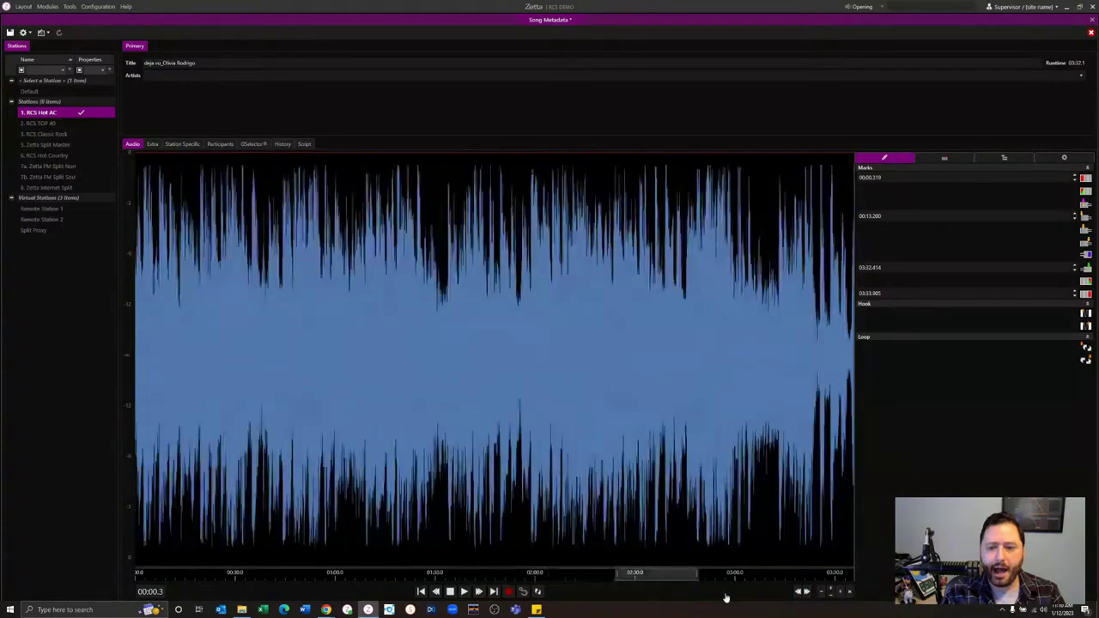
{"action": "left_click_drag", "start_coordinate": [725, 597], "coordinate": [819, 593]}
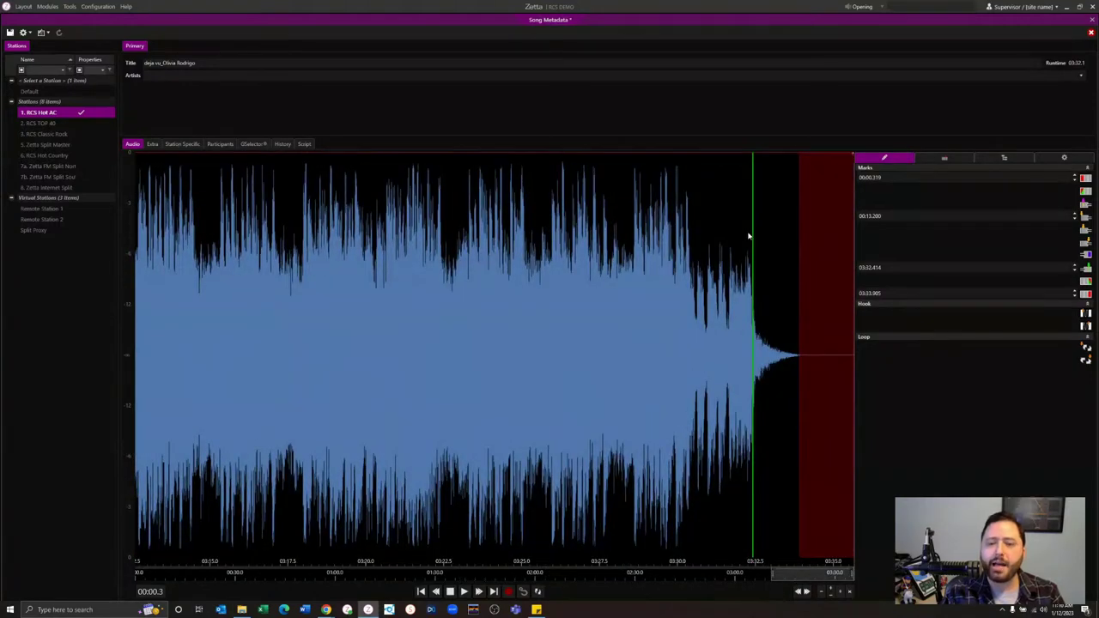
{"action": "scroll", "coordinate": [604, 273], "scroll_direction": "down", "scroll_amount": 6}
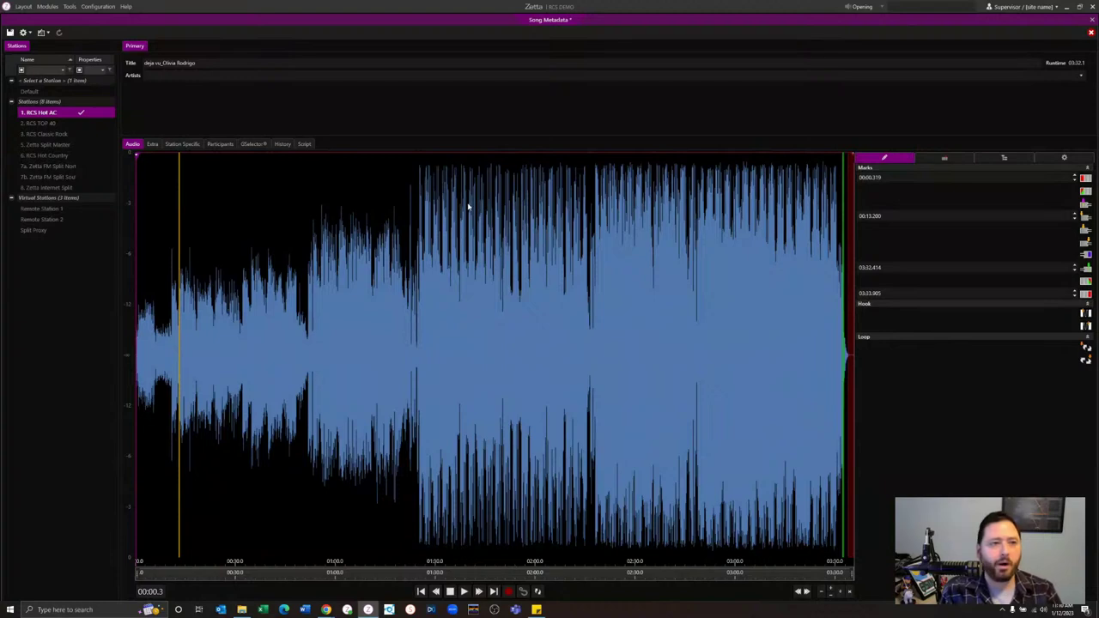
- Open the Audio Processing settings in the System configuration to review the marks analysis thresholds
{"action": "left_click", "coordinate": [91, 6]}
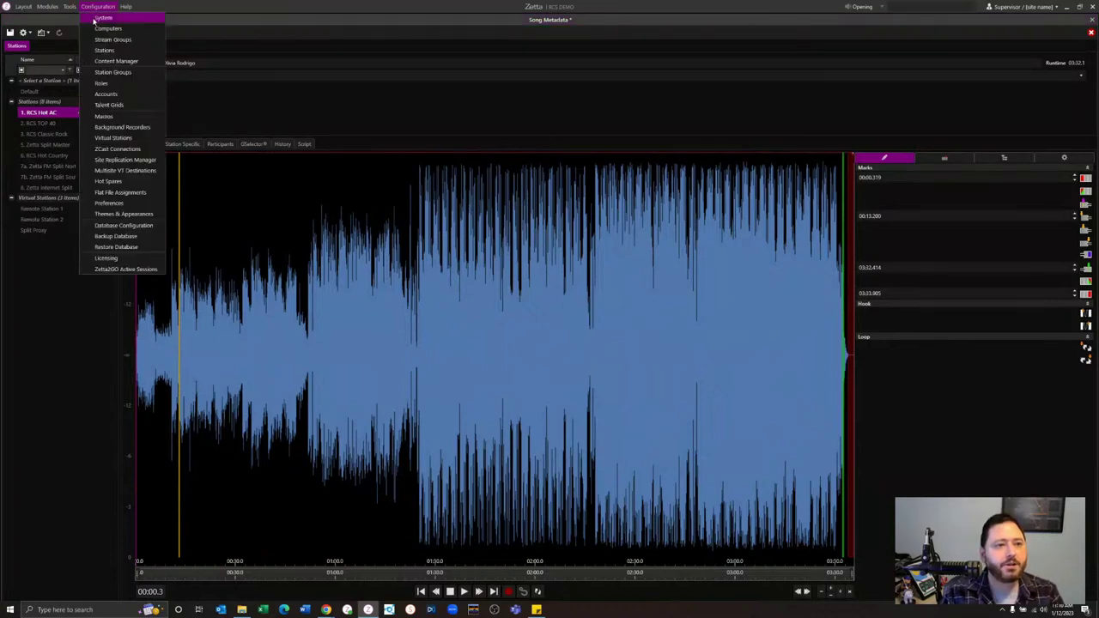
{"action": "left_click", "coordinate": [94, 18]}
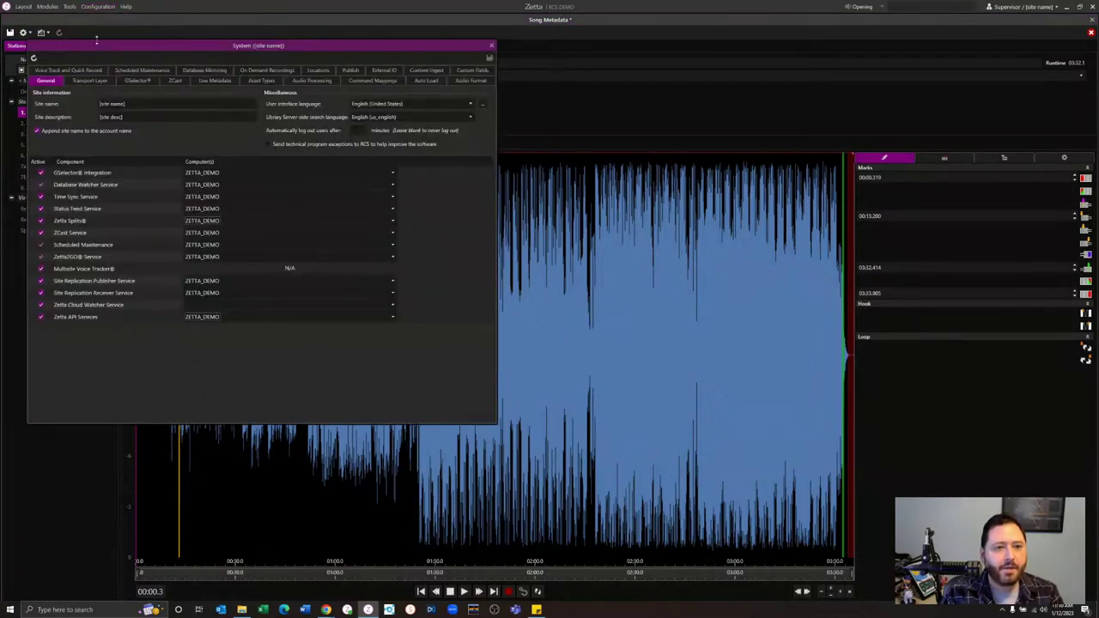
{"action": "left_click", "coordinate": [305, 83]}
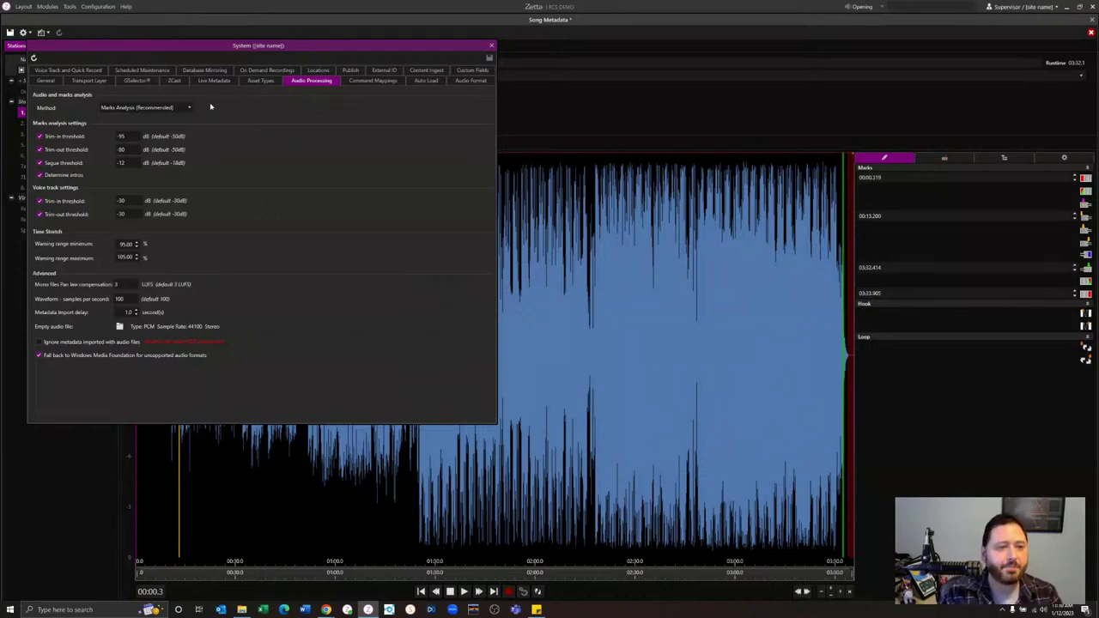
- Review the available audio analysis methods, and switch the marks analysis trim-in threshold off and back on
{"action": "left_click", "coordinate": [175, 109]}
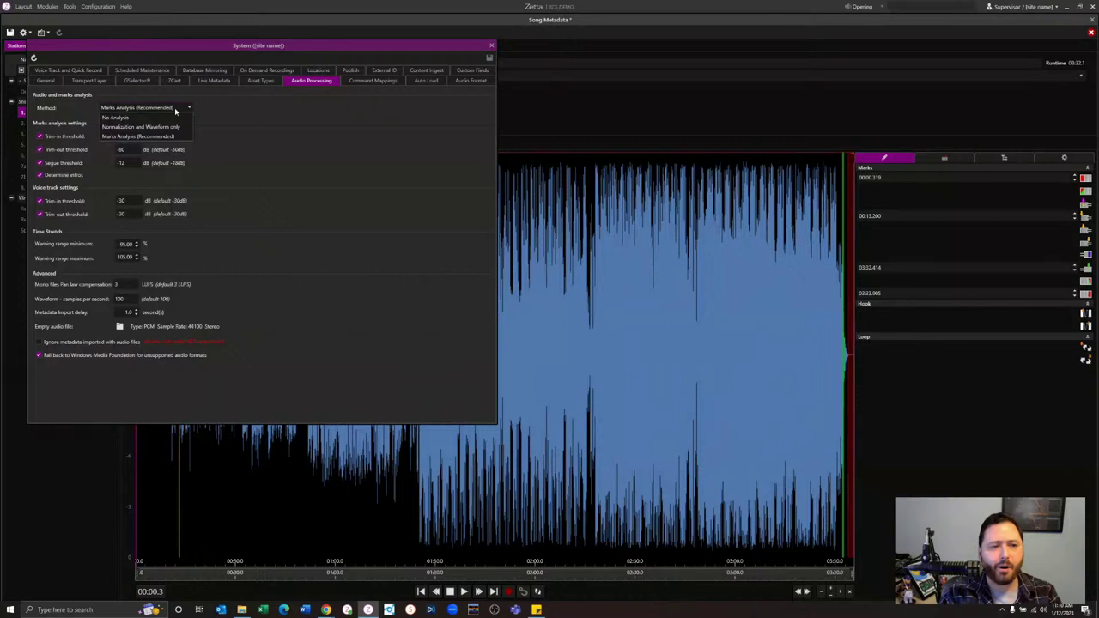
{"action": "left_click", "coordinate": [177, 108]}
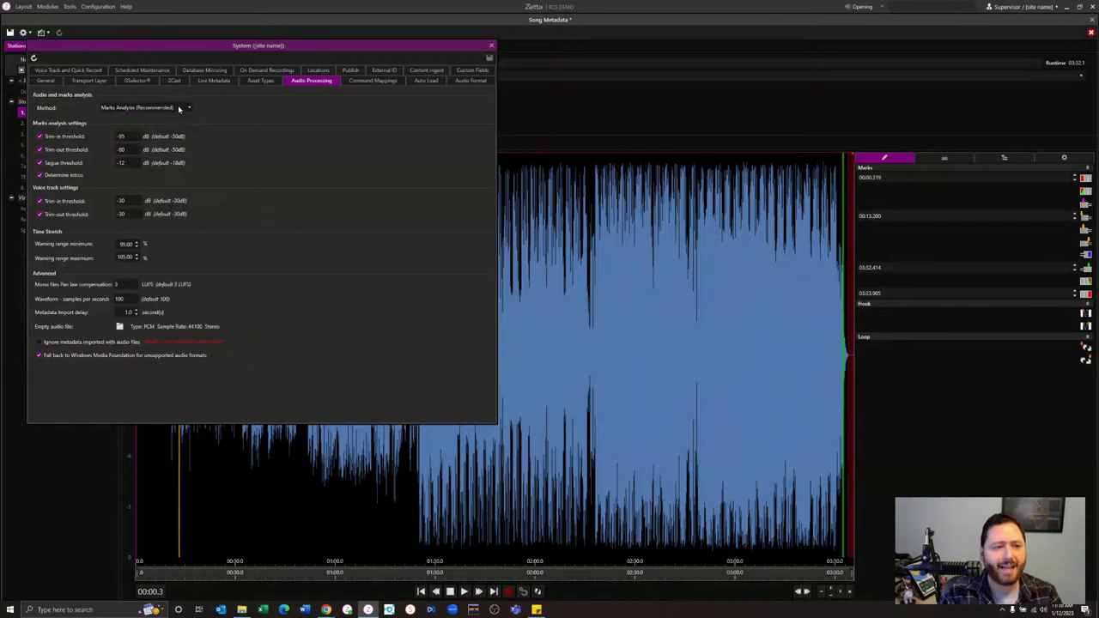
{"action": "left_click", "coordinate": [76, 137]}
{"action": "left_click", "coordinate": [71, 138]}
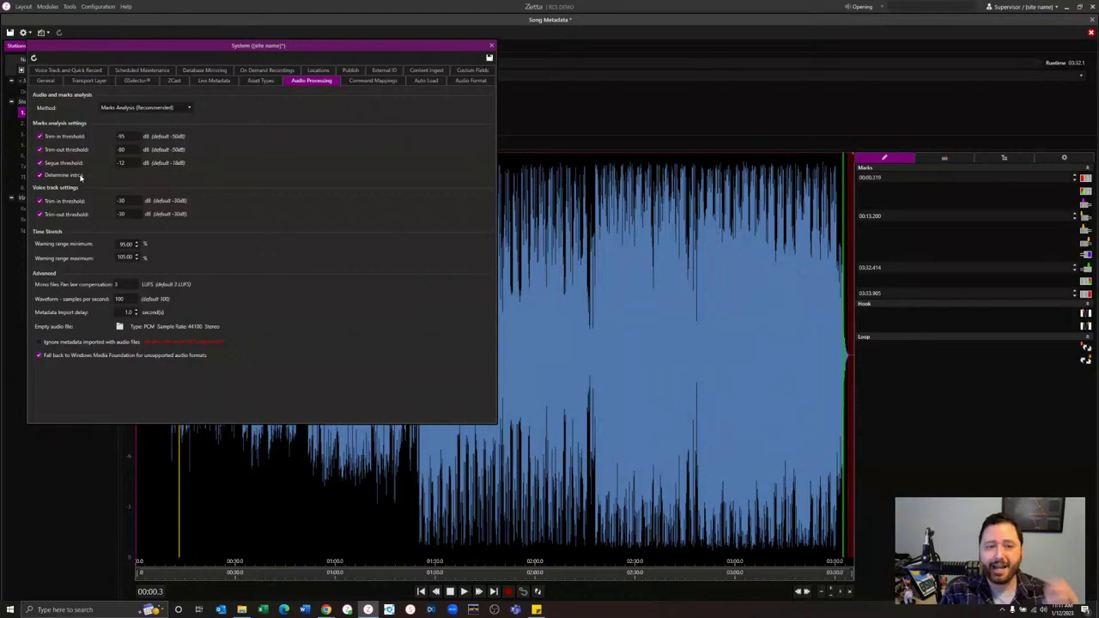
- Enable marks analysis in the advanced Auto Load settings of the Autoload import
{"action": "left_click", "coordinate": [436, 81]}
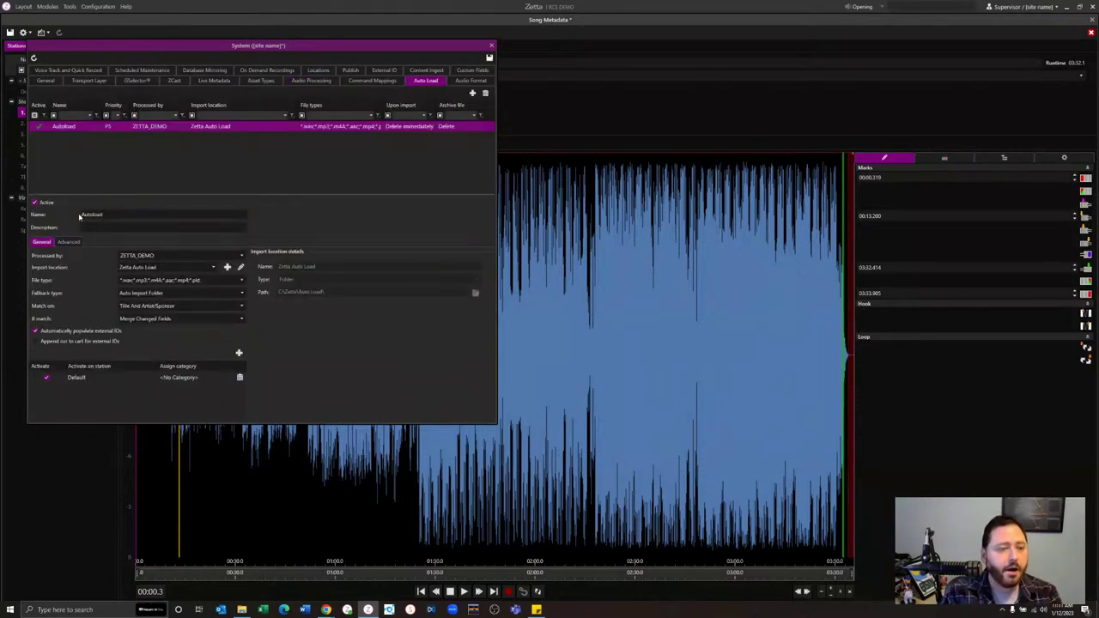
{"action": "left_click", "coordinate": [68, 242]}
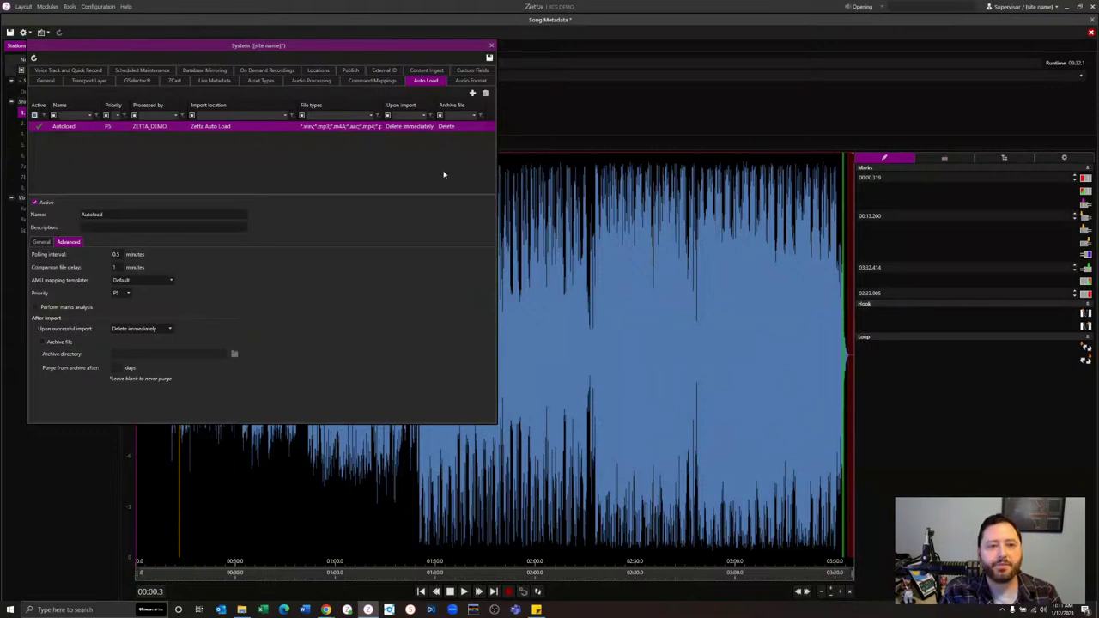
{"action": "left_click", "coordinate": [35, 306]}
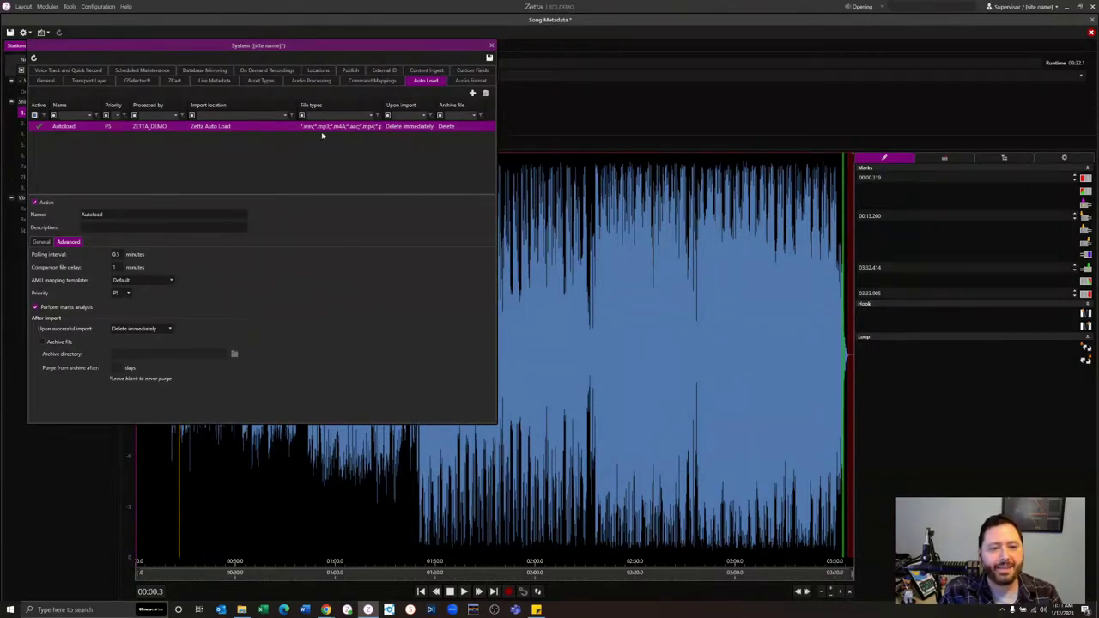
- Try the (Custom) audio format on the MP3 320 CBR entry in the Audio Format settings
{"action": "left_click", "coordinate": [315, 82]}
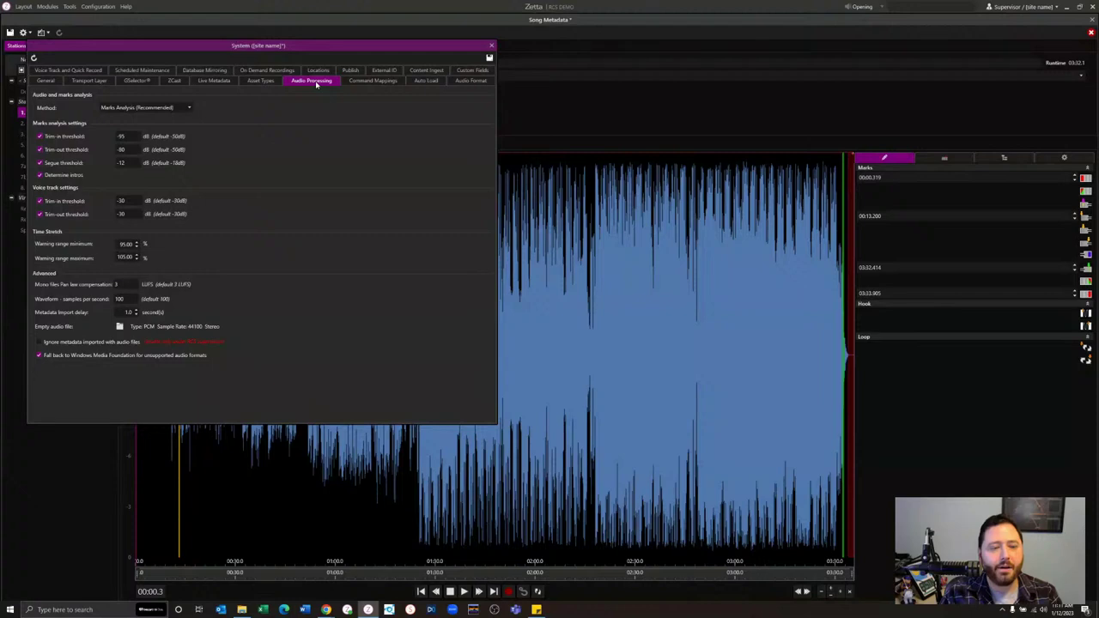
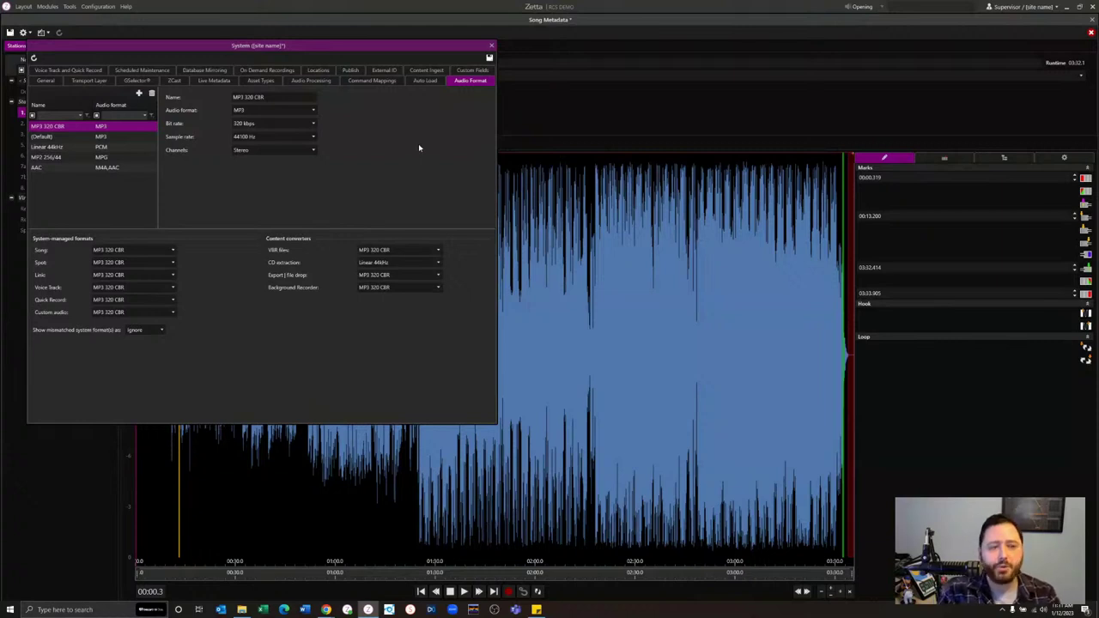
{"action": "left_click", "coordinate": [305, 112]}
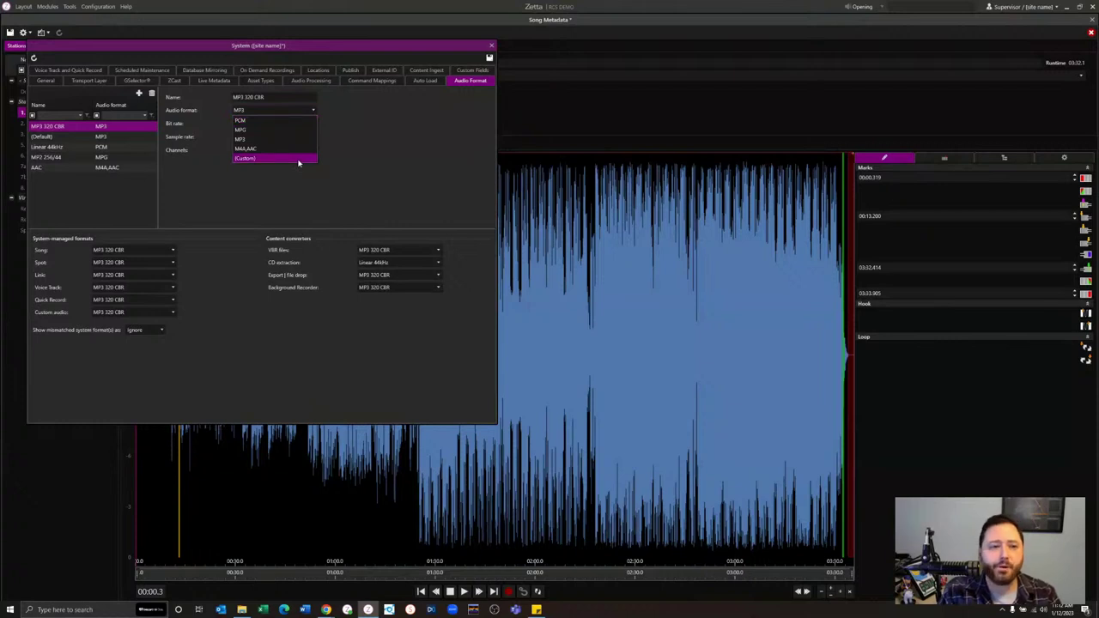
{"action": "left_click", "coordinate": [298, 160]}
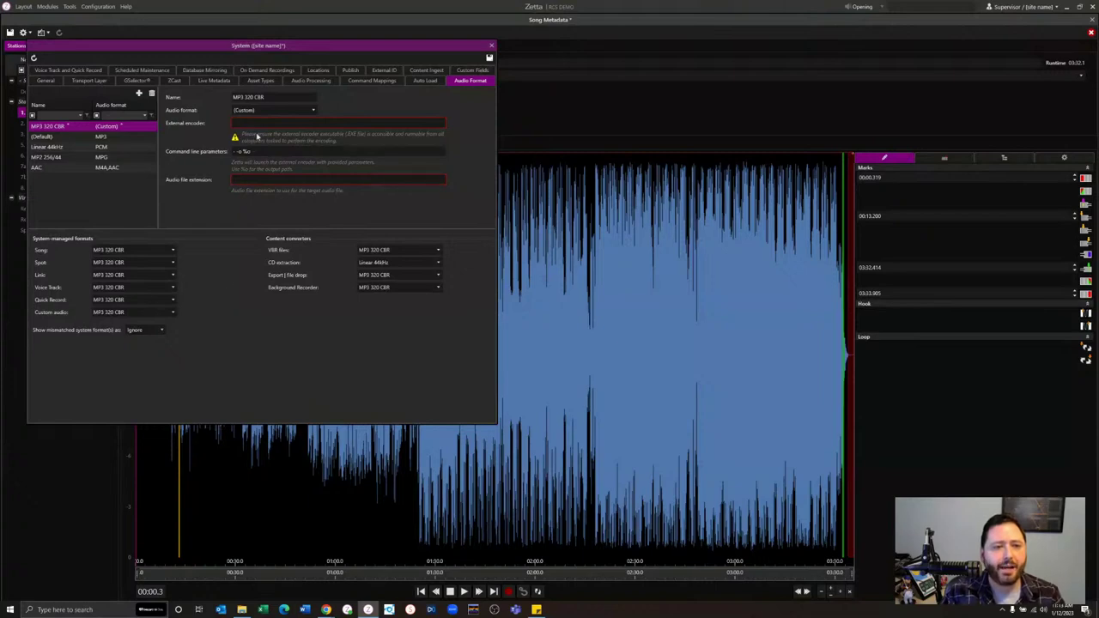
- Return to the Audio Processing settings and close the System configuration without saving its changes
{"action": "left_click", "coordinate": [297, 86]}
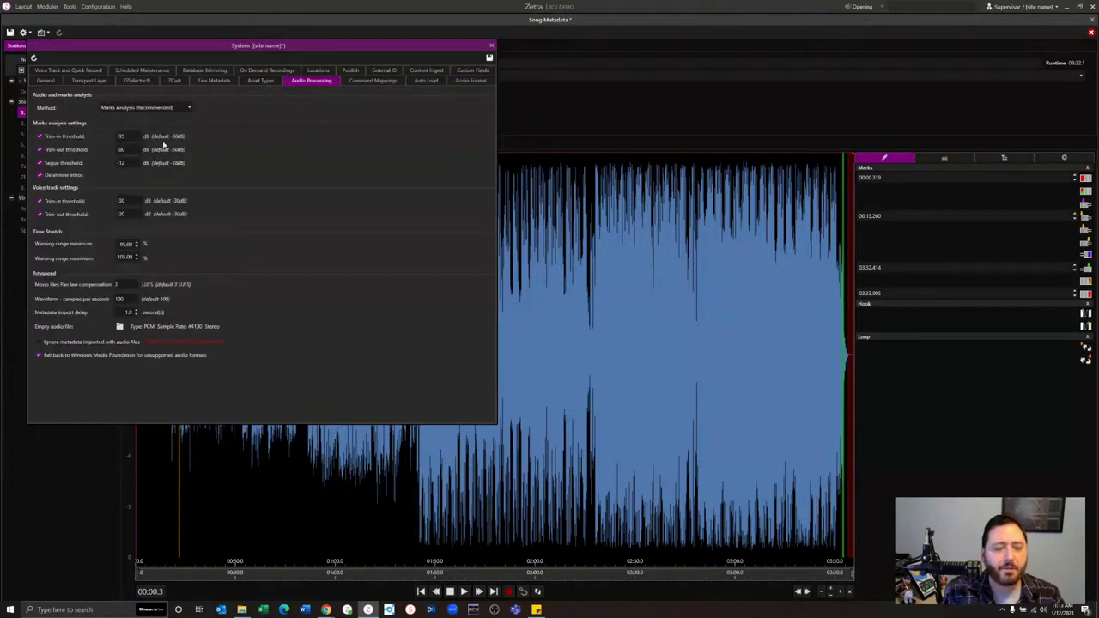
{"action": "left_click", "coordinate": [491, 46]}
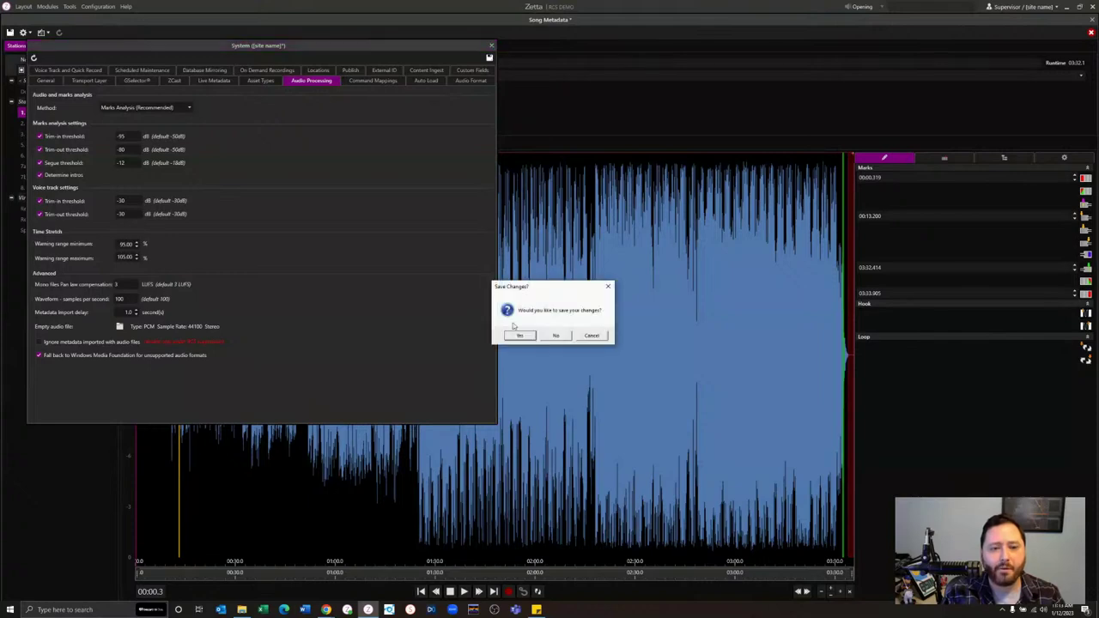
{"action": "left_click", "coordinate": [556, 336]}
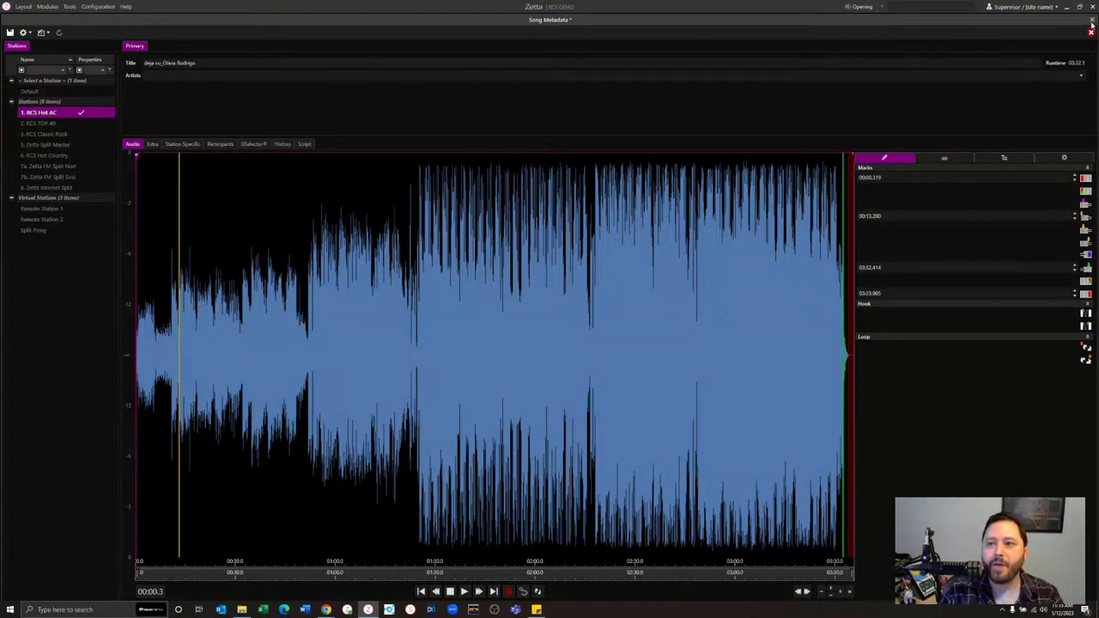
- Discard the unsaved new song and open the existing deja vu by Olivia Rodrigo from the library's songs
{"action": "left_click", "coordinate": [1089, 27]}
{"action": "left_click", "coordinate": [555, 334]}
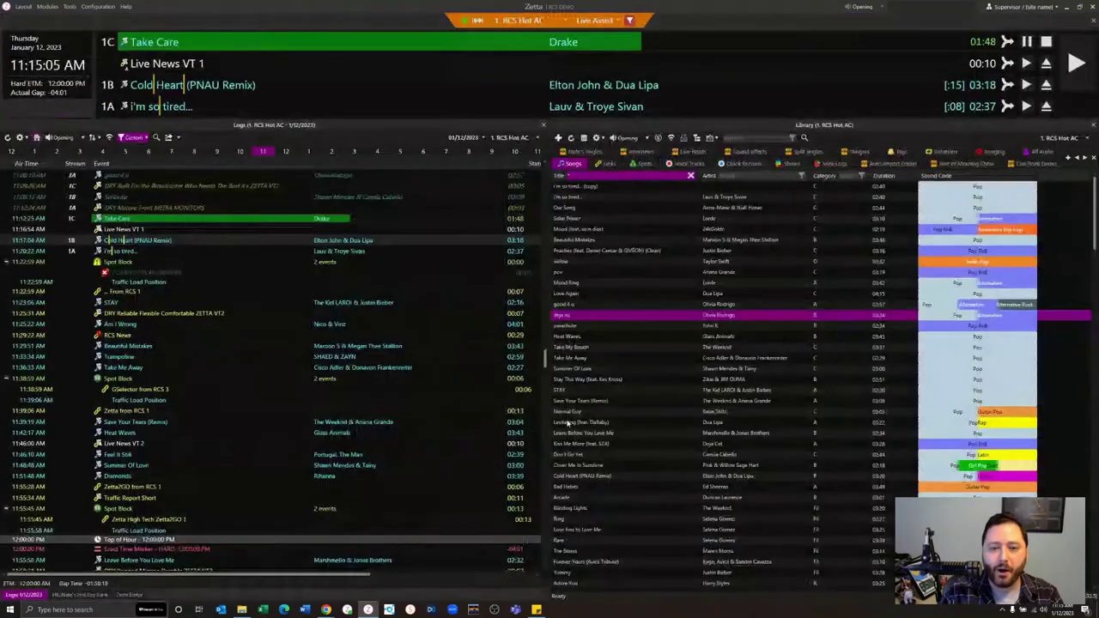
{"action": "double_click", "coordinate": [578, 316]}
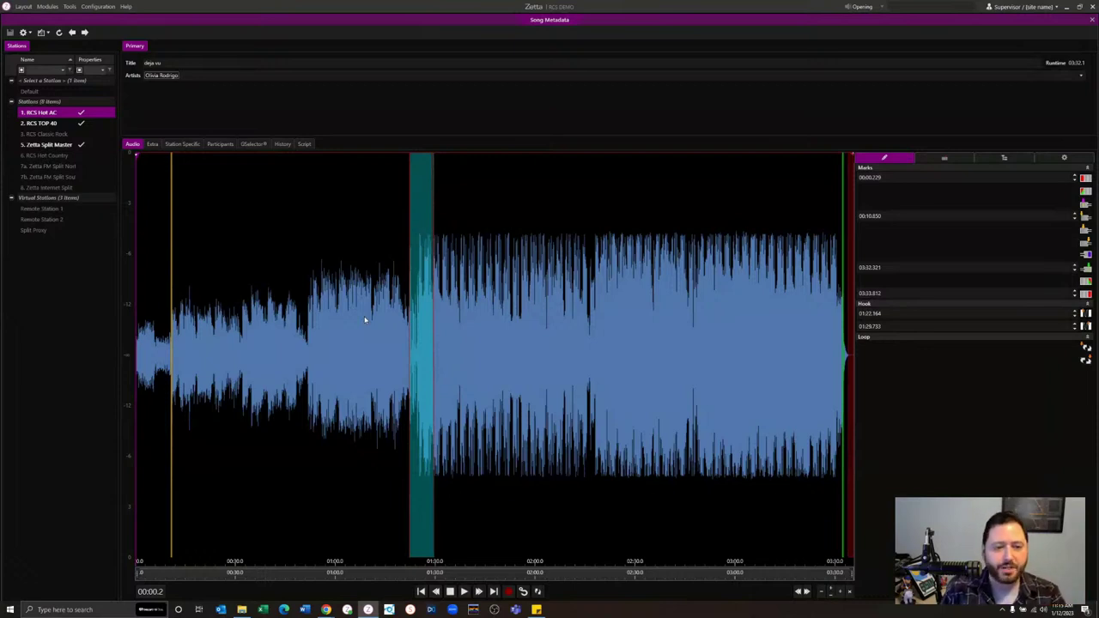
{"action": "left_click", "coordinate": [300, 354]}
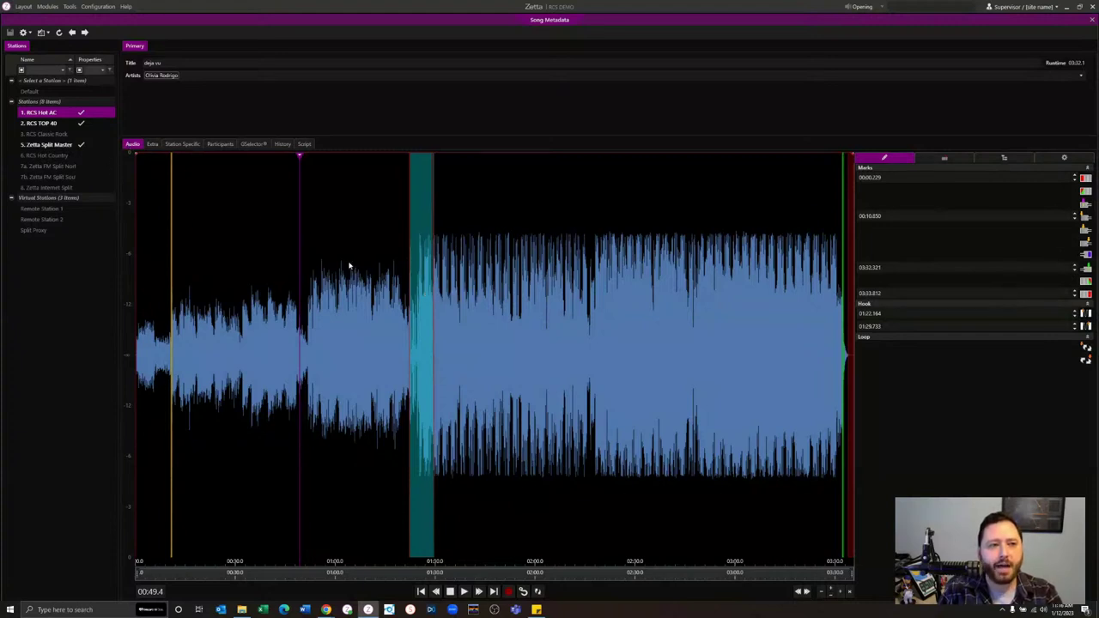
{"action": "left_click", "coordinate": [218, 76]}
{"action": "left_click", "coordinate": [176, 79]}
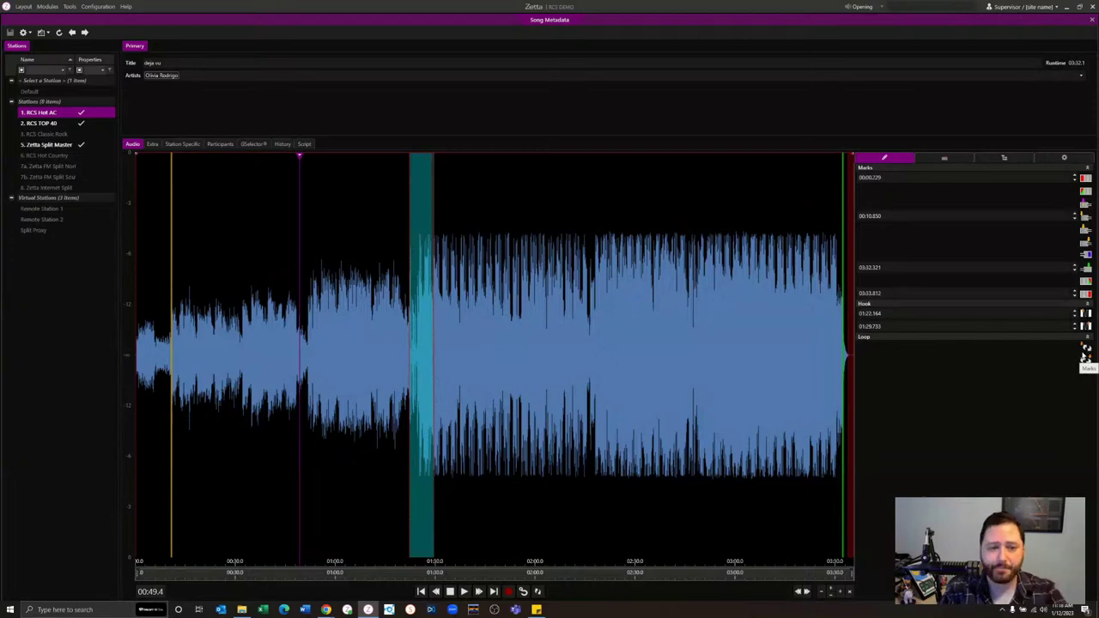
- Place the second and third yellow intro marks in the later part of the song at 02:28.220 and 02:40.957
{"action": "scroll", "coordinate": [764, 345], "scroll_direction": "up", "scroll_amount": 2}
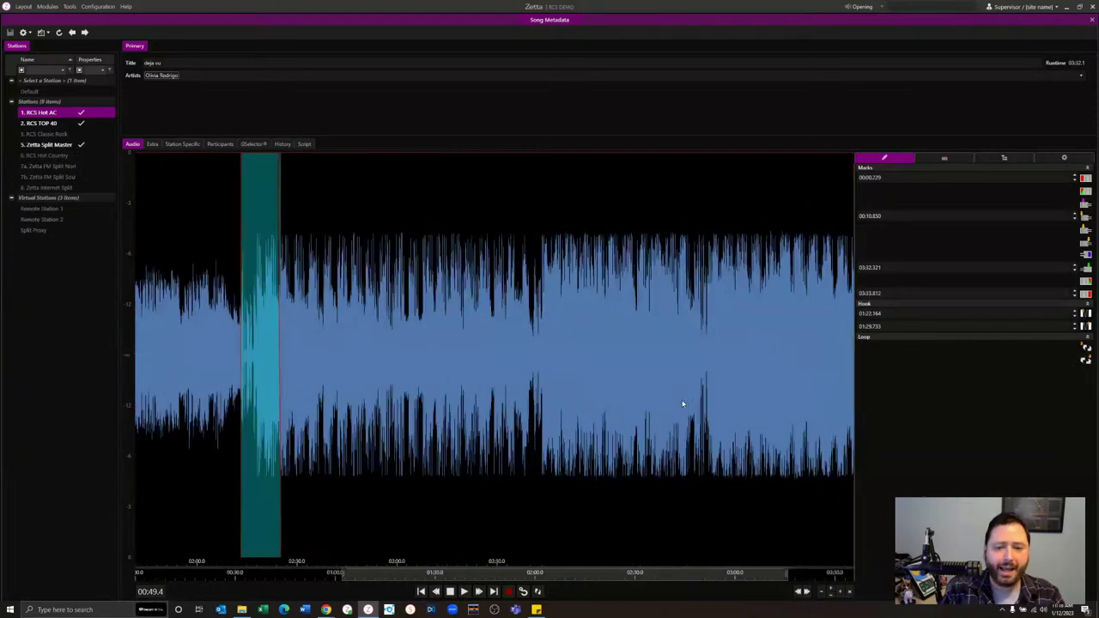
{"action": "scroll", "coordinate": [684, 398], "scroll_direction": "up", "scroll_amount": 3}
{"action": "scroll", "coordinate": [684, 398], "scroll_direction": "down", "scroll_amount": 2}
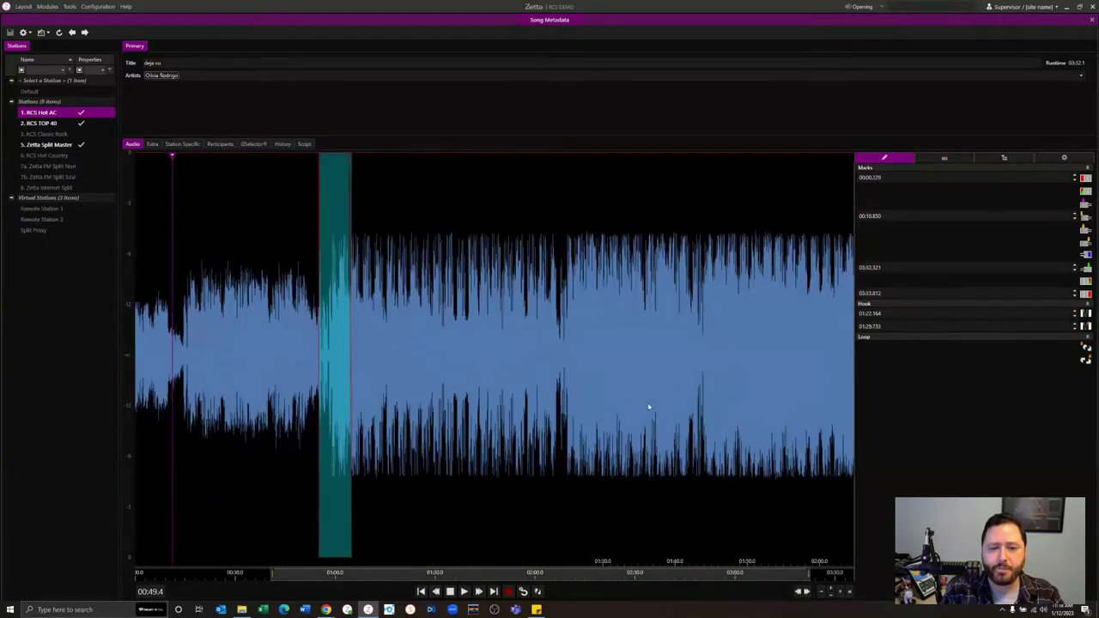
{"action": "scroll", "coordinate": [618, 279], "scroll_direction": "up", "scroll_amount": 2}
{"action": "left_click", "coordinate": [618, 279]}
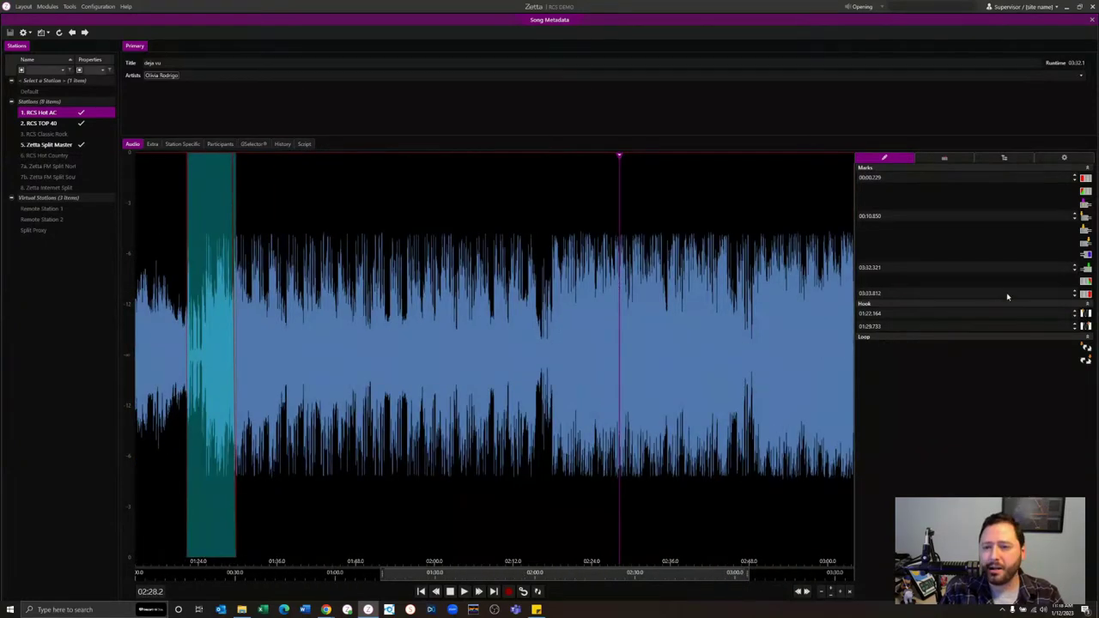
{"action": "left_click", "coordinate": [1085, 245]}
{"action": "left_click", "coordinate": [690, 344]}
{"action": "left_click", "coordinate": [1085, 255]}
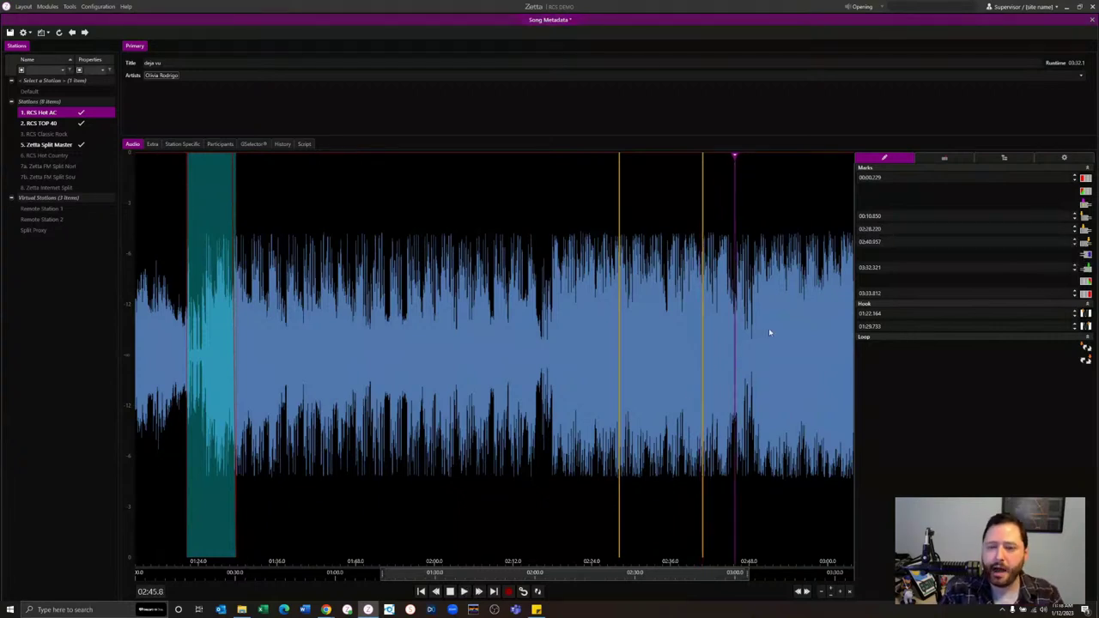
- Nudge the third intro mark slightly earlier, and move it along the waveform to 02:35.947
{"action": "left_click", "coordinate": [1075, 247]}
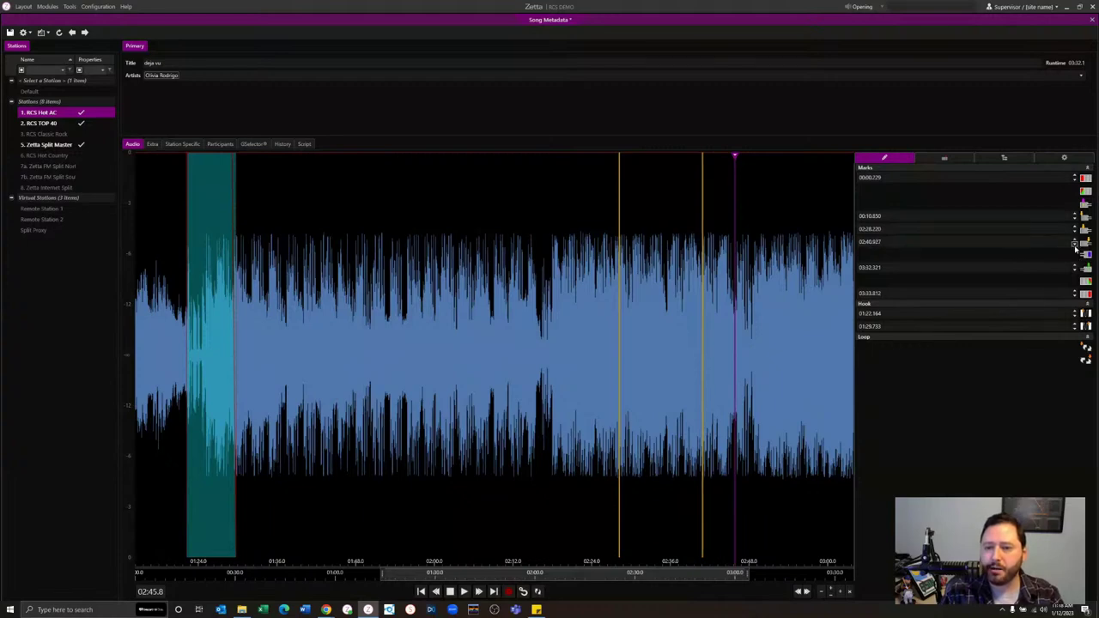
{"action": "left_click", "coordinate": [1074, 246]}
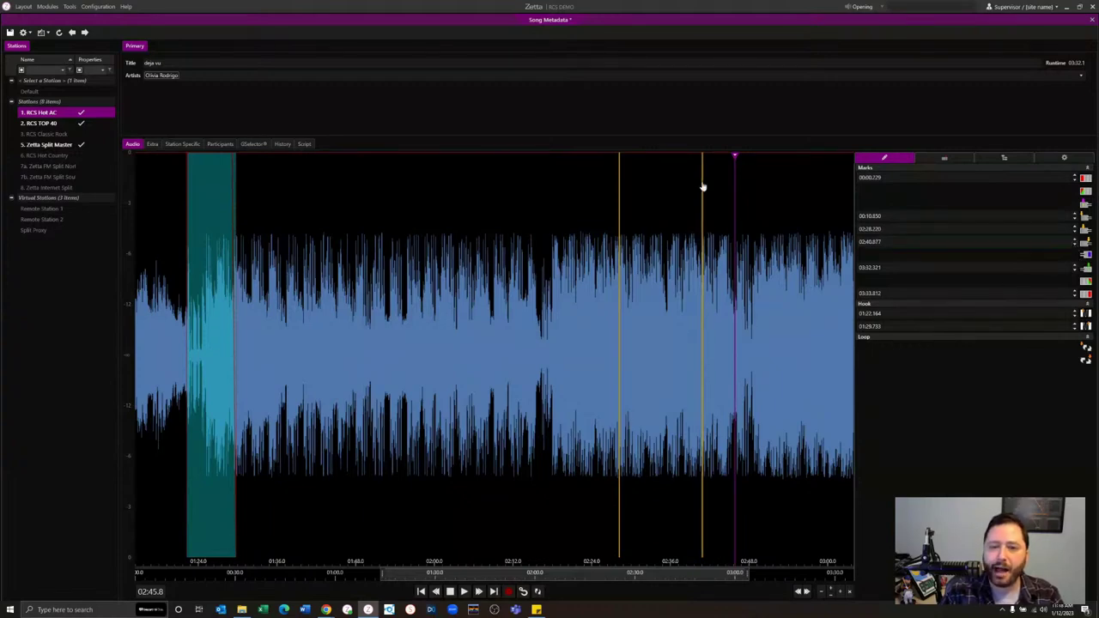
{"action": "left_click_drag", "start_coordinate": [704, 187], "coordinate": [676, 292]}
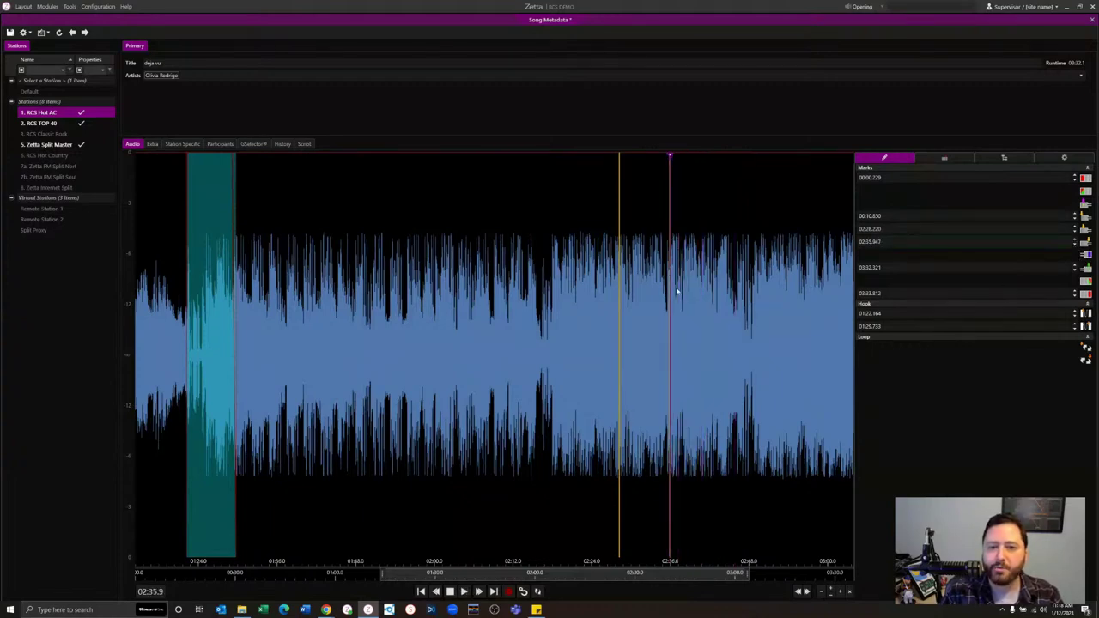
{"action": "left_click", "coordinate": [599, 203]}
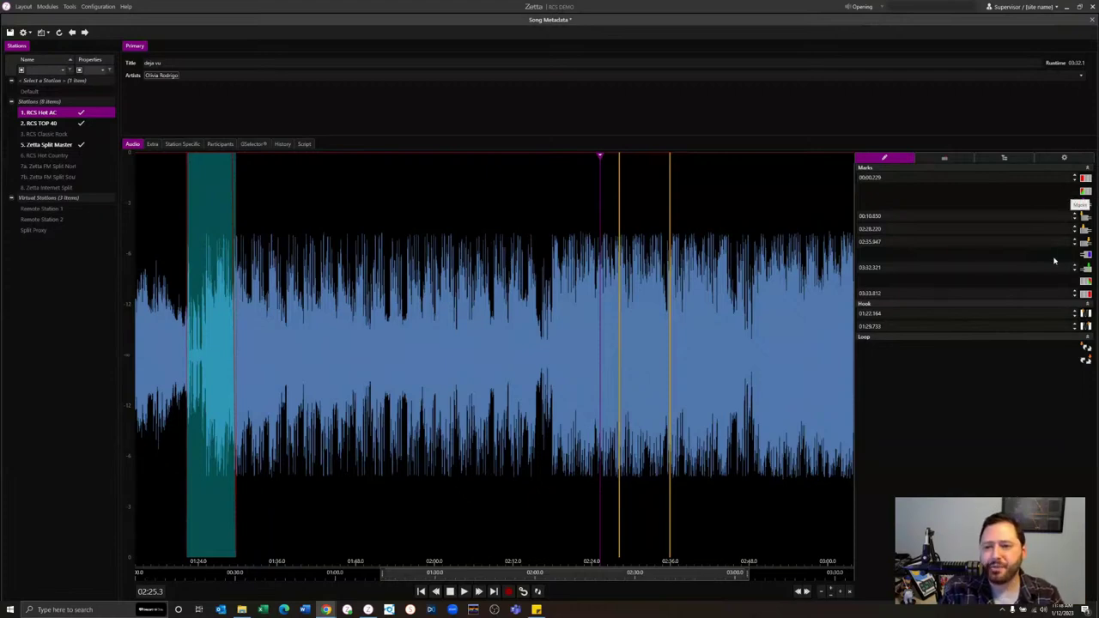
{"action": "right_click", "coordinate": [892, 244]}
{"action": "left_click", "coordinate": [906, 257]}
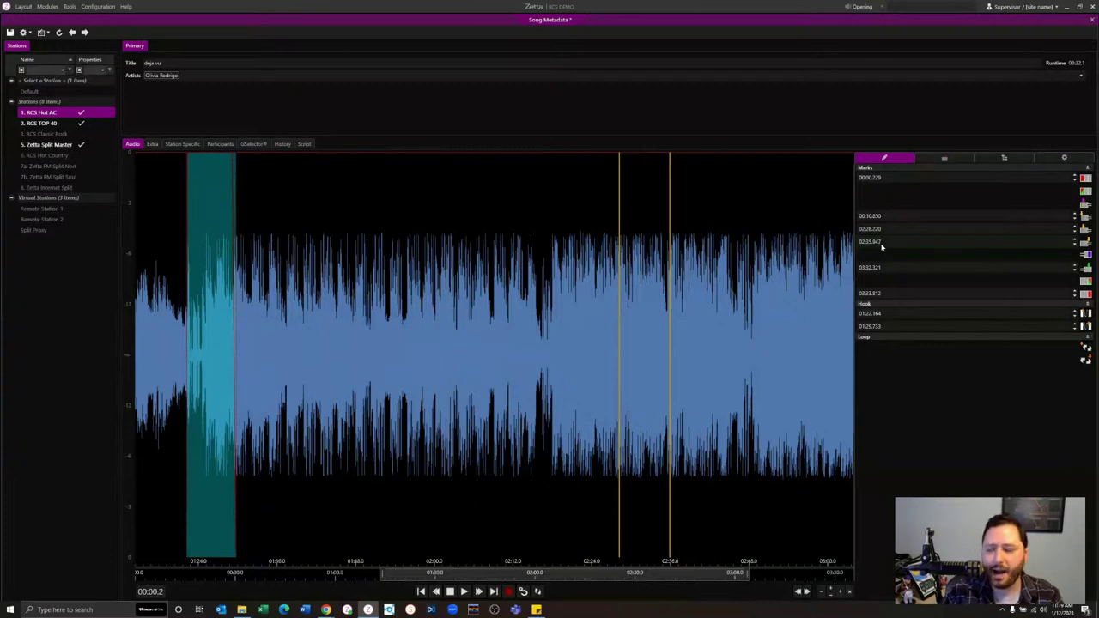
- Add a custom cue point named Test at 00:00.229 to the song
{"action": "left_click", "coordinate": [943, 160]}
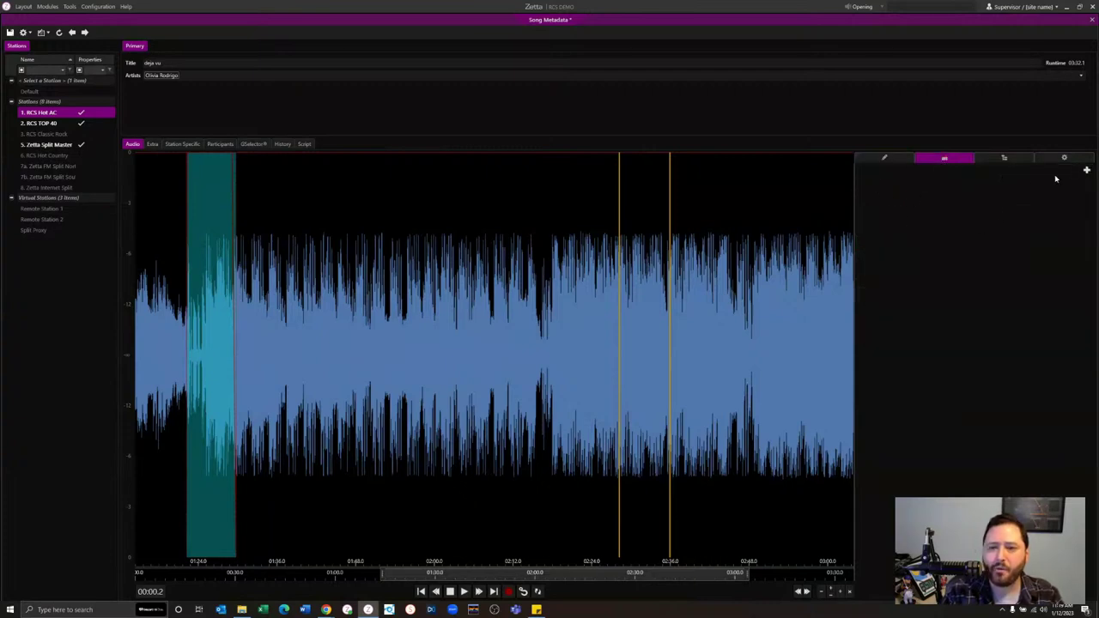
{"action": "left_click", "coordinate": [1086, 170]}
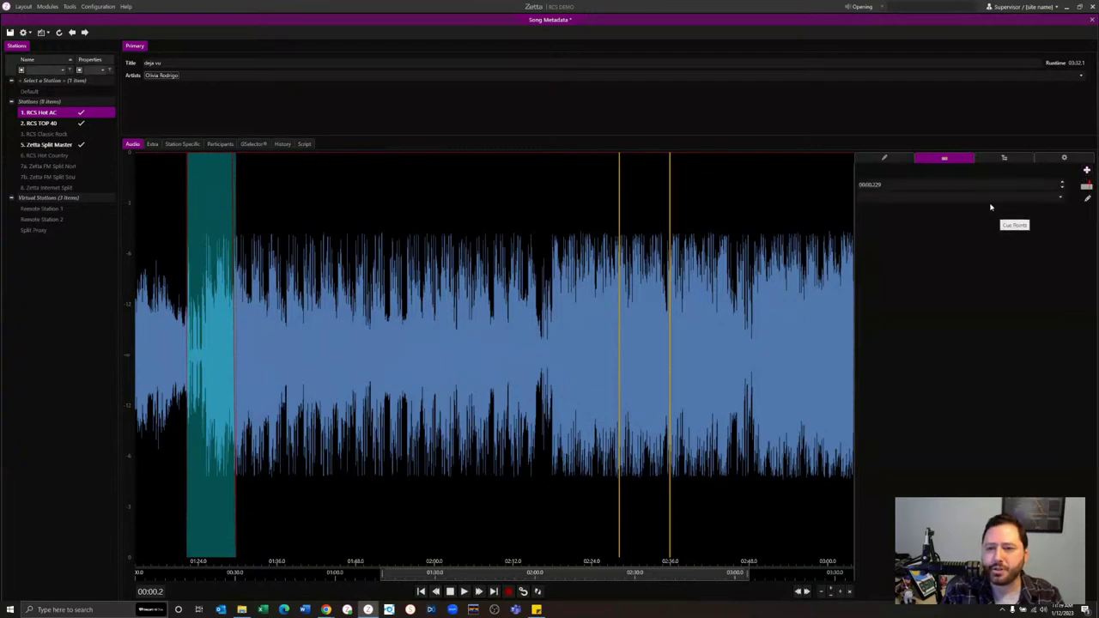
{"action": "left_click", "coordinate": [1053, 200]}
{"action": "left_click", "coordinate": [911, 293]}
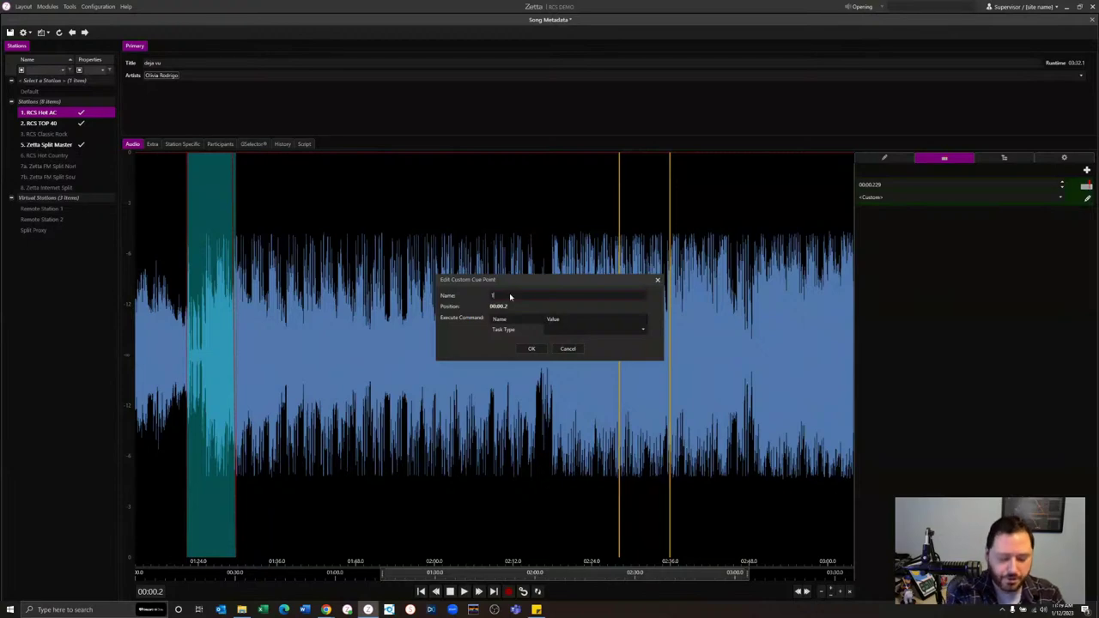
- Assign the LiveMetadata.Send task type to the Test cue point
{"action": "left_click", "coordinate": [643, 330]}
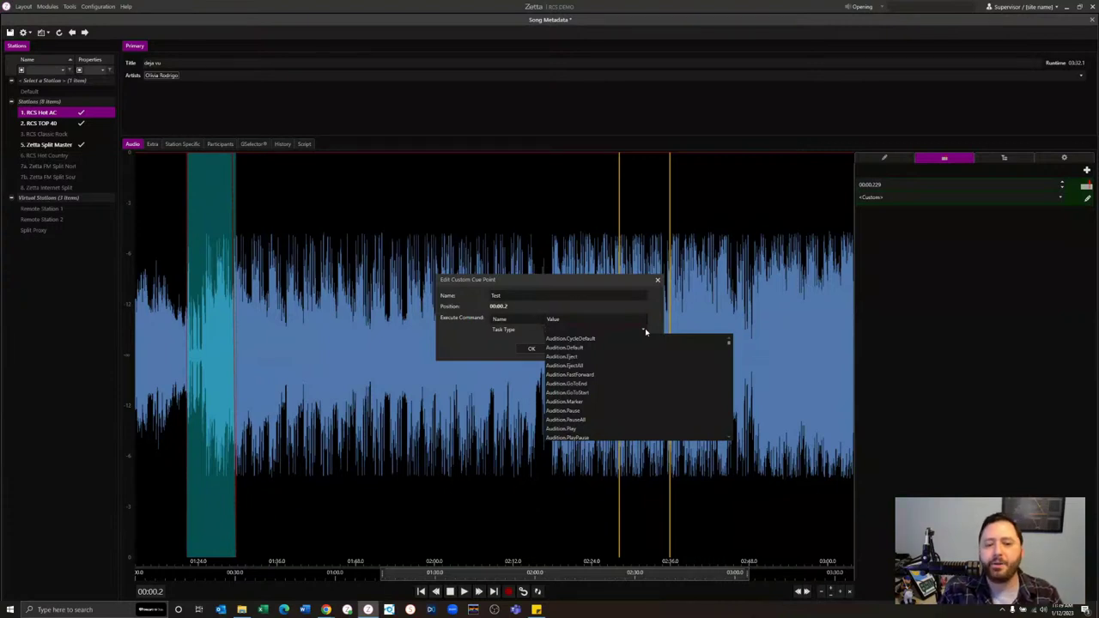
{"action": "type", "text": "live"}
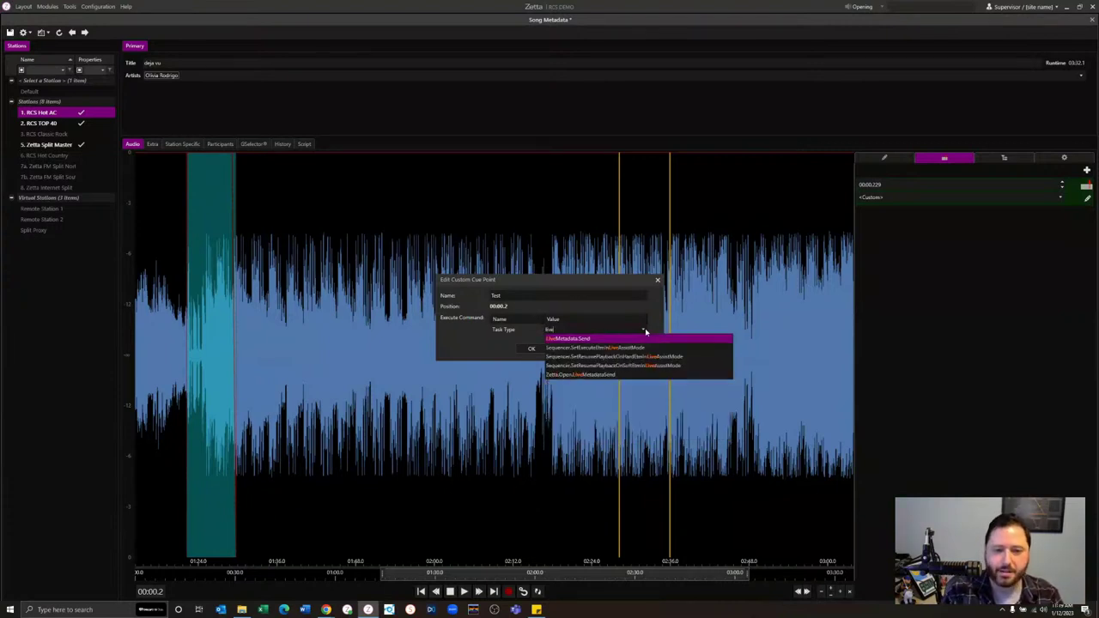
{"action": "left_click", "coordinate": [619, 340]}
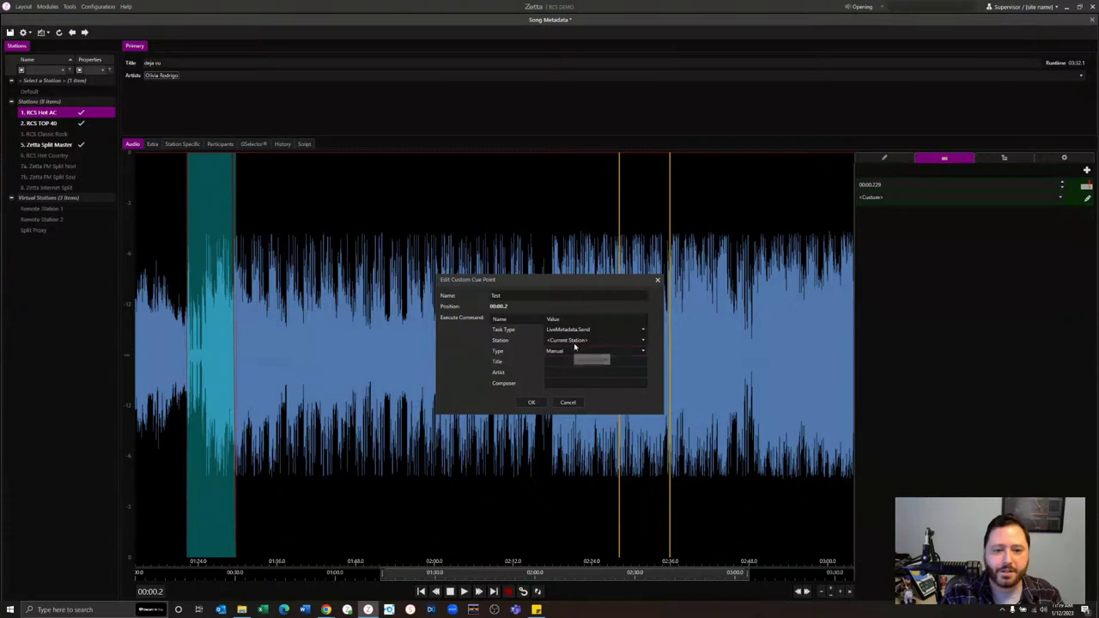
- Fill in the cue point's manual metadata with title Weather, artist Coming and composer Next, and cancel the cue point edit
{"action": "left_click", "coordinate": [568, 363]}
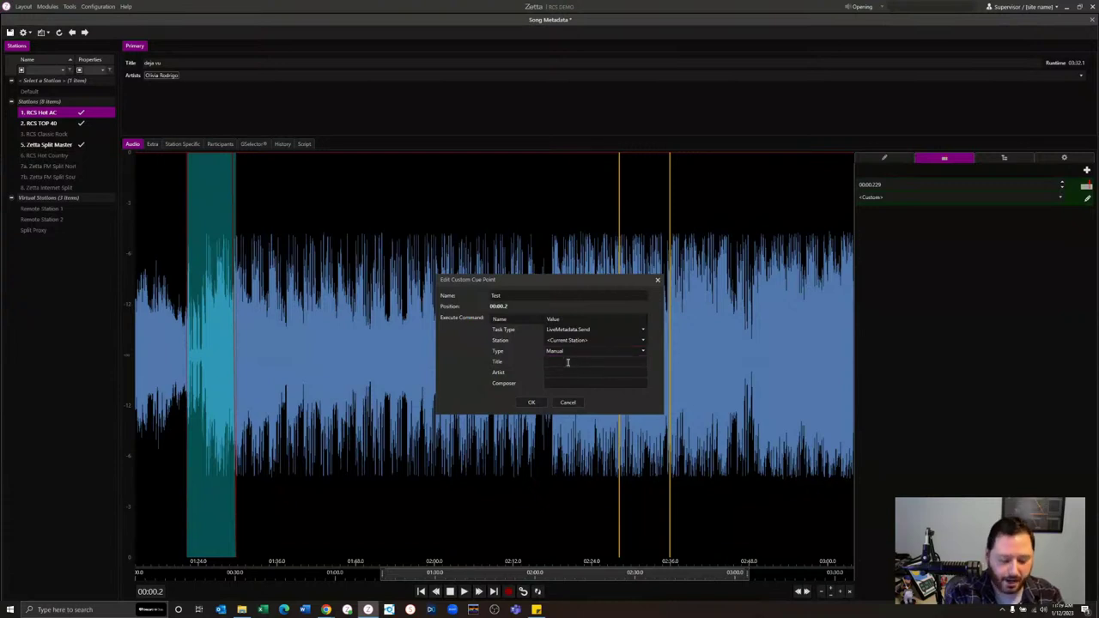
{"action": "type", "text": "Weather"}
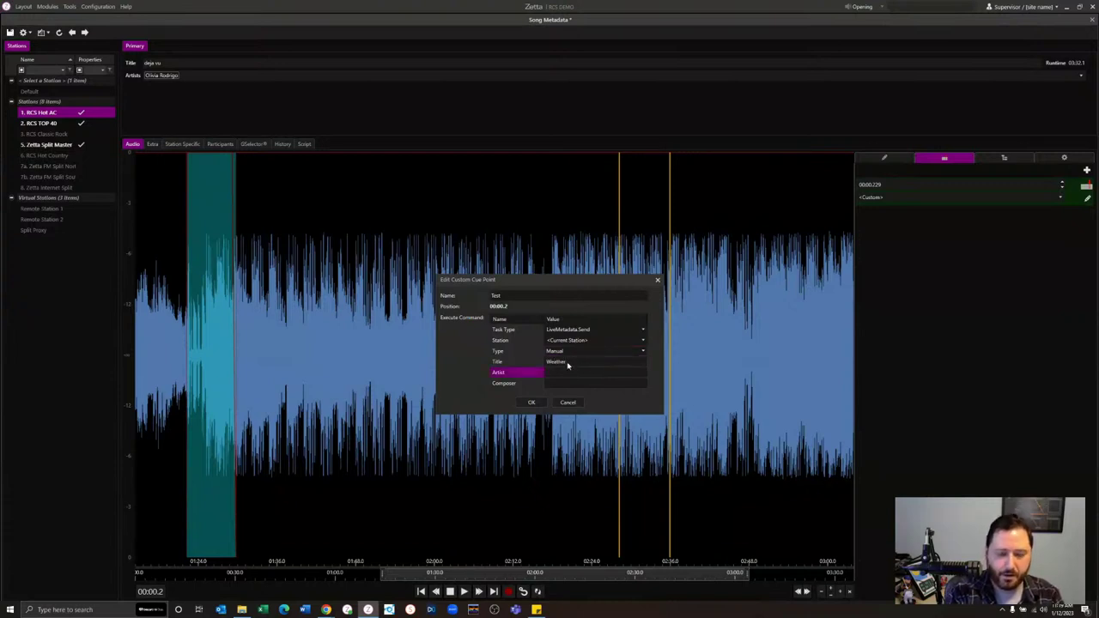
{"action": "left_click", "coordinate": [564, 372]}
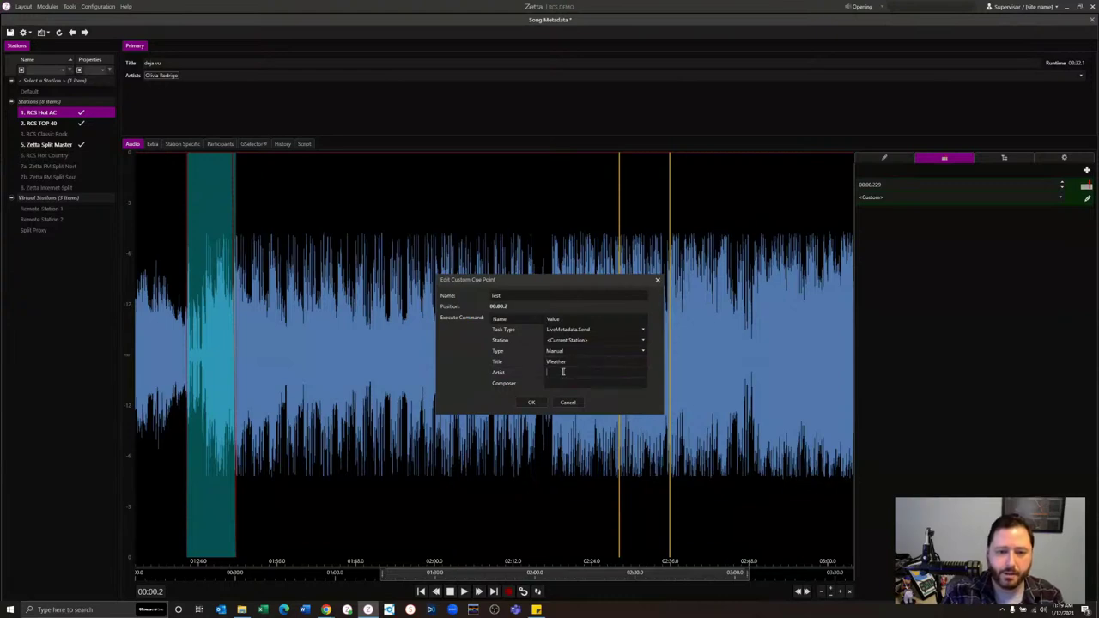
{"action": "type", "text": "Coming"}
{"action": "left_click", "coordinate": [565, 386]}
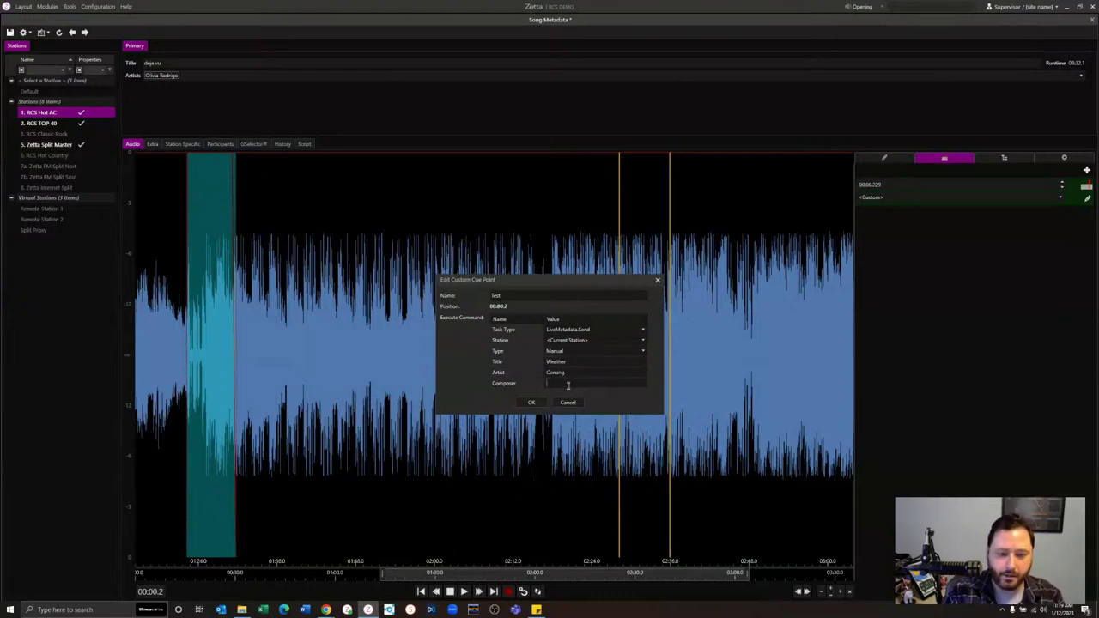
{"action": "type", "text": "Up"}
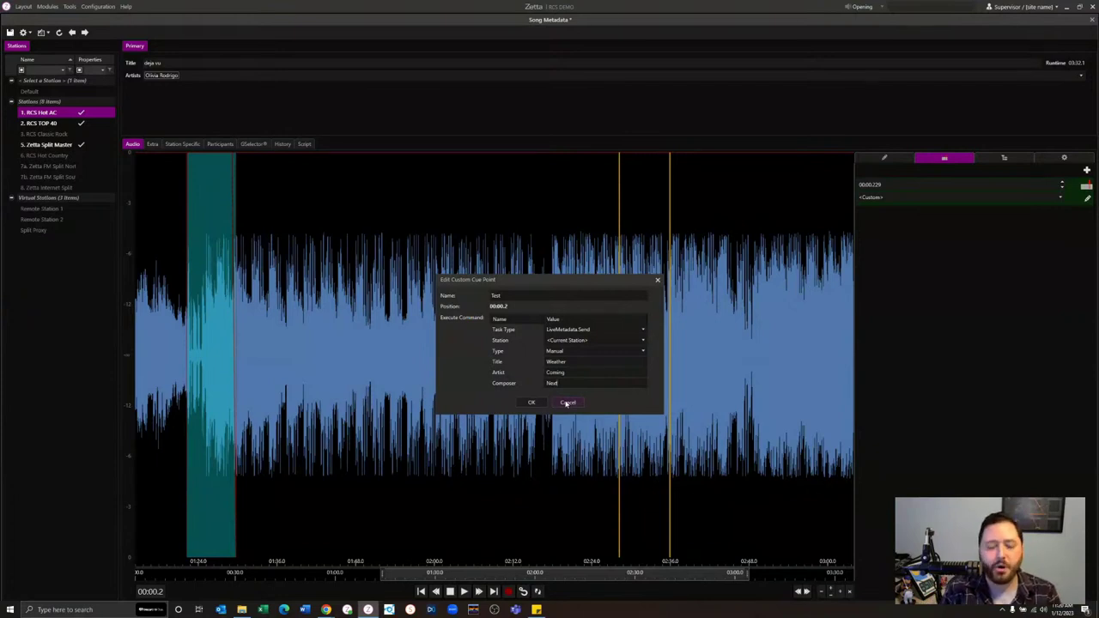
{"action": "left_click", "coordinate": [567, 403]}
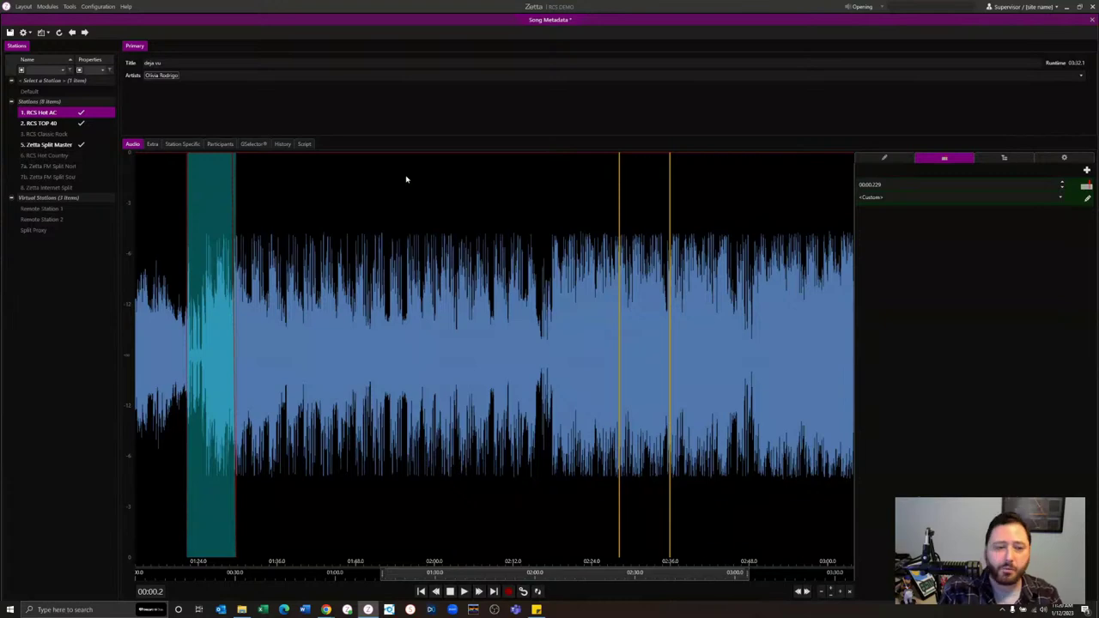
- Try the Live Event playback method in the song's extra details, and switch it back to Play File
{"action": "left_click", "coordinate": [151, 144]}
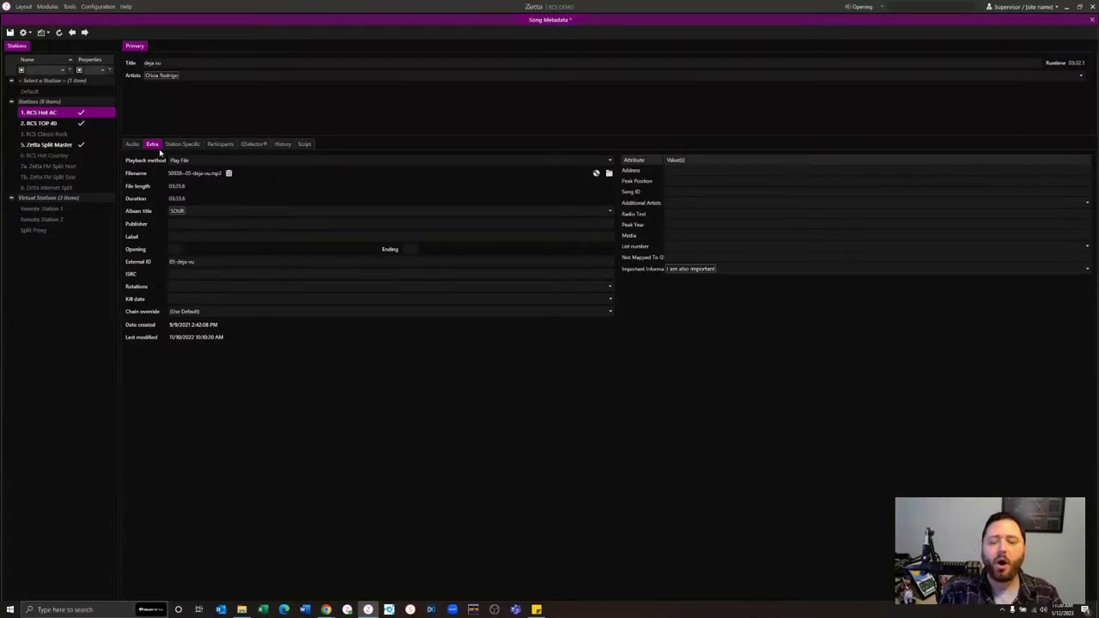
{"action": "left_click", "coordinate": [203, 161]}
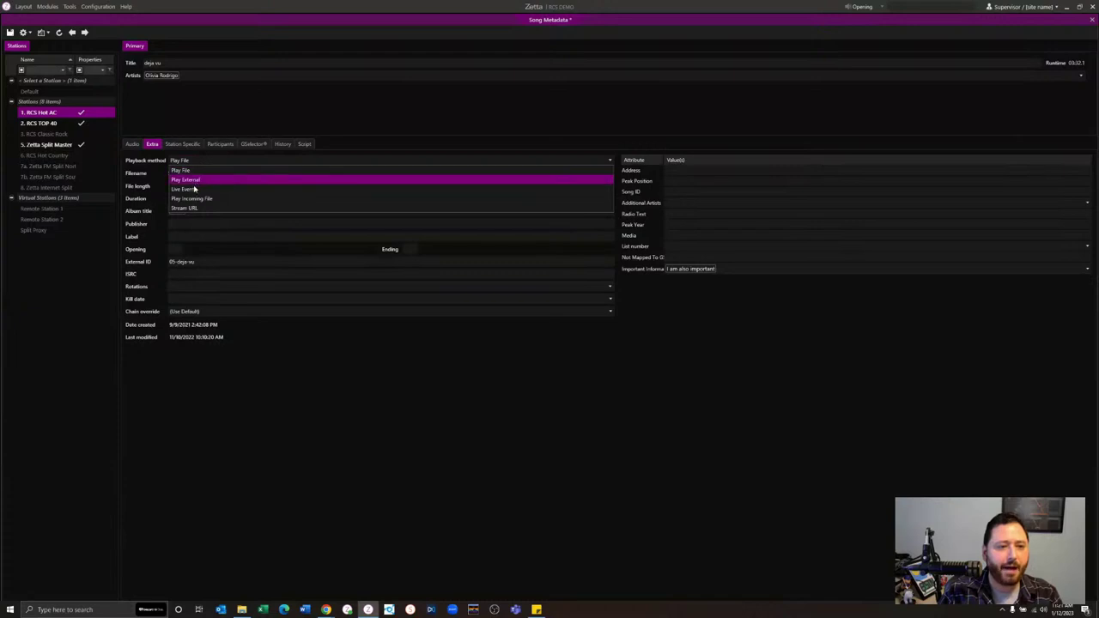
{"action": "left_click", "coordinate": [197, 189]}
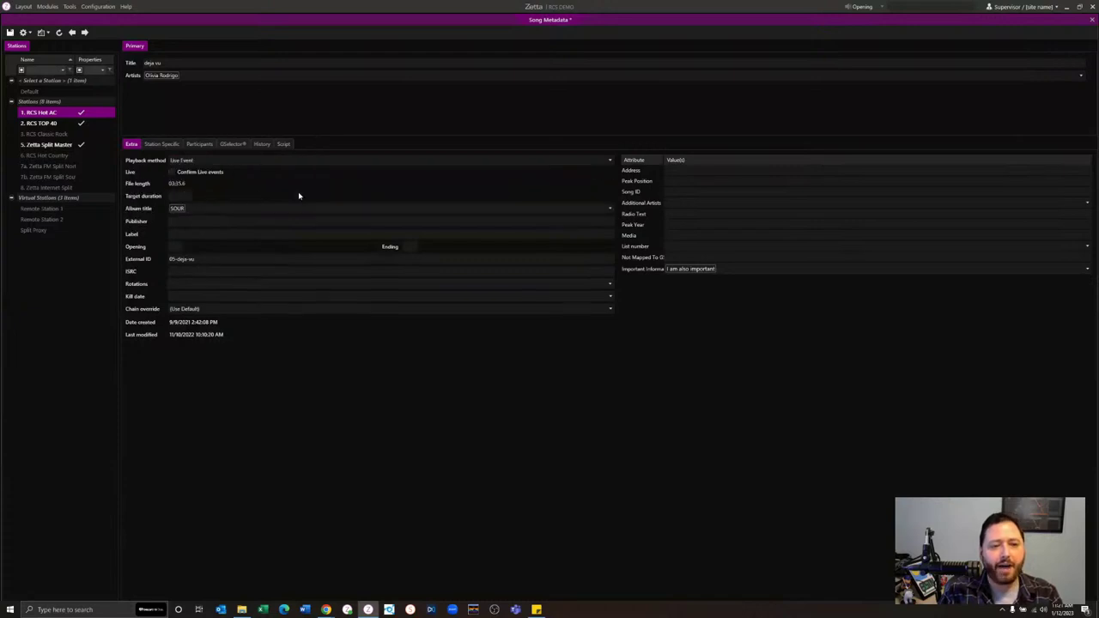
{"action": "left_click", "coordinate": [203, 163]}
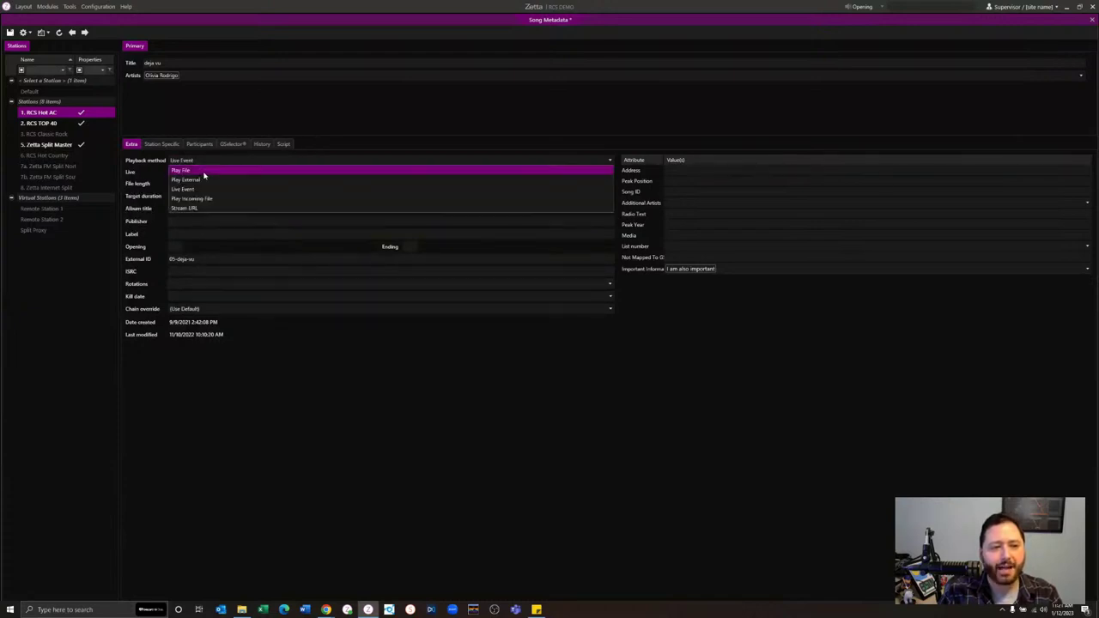
{"action": "left_click", "coordinate": [204, 170]}
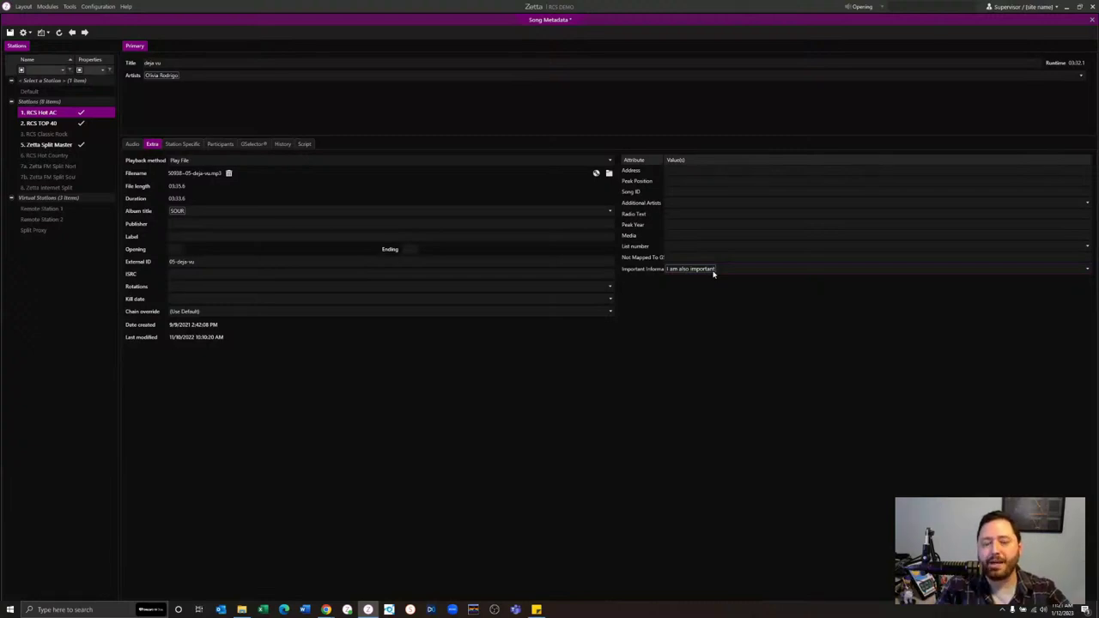
- Set the song's hour restriction on RCS Hot AC to Never Allowed to Play, and replace it with At Work Only
{"action": "left_click", "coordinate": [197, 147]}
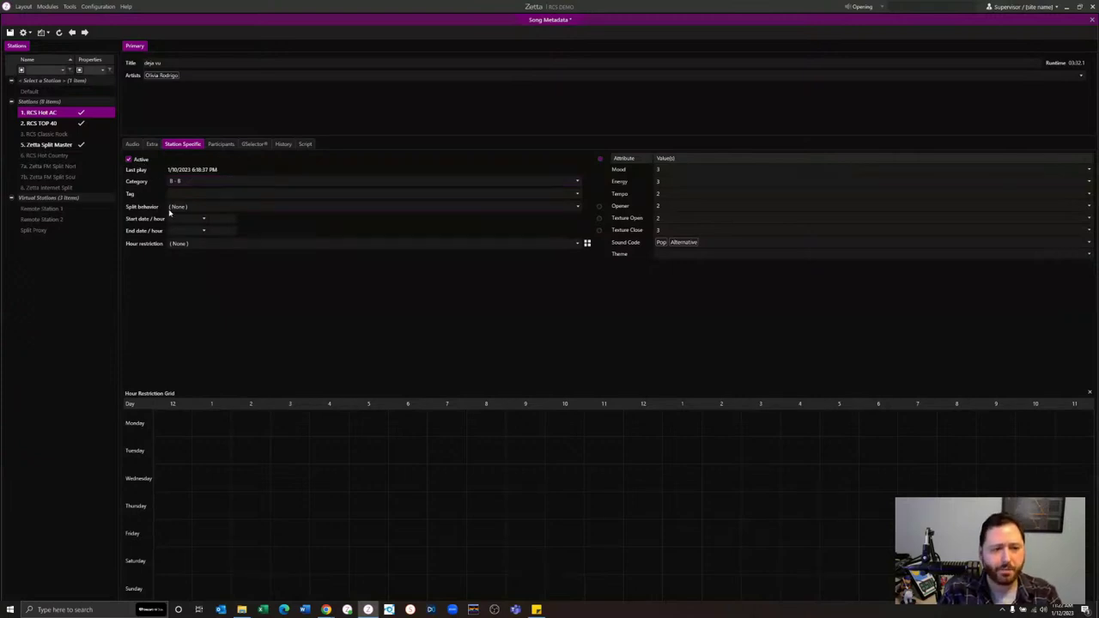
{"action": "left_click", "coordinate": [294, 243]}
{"action": "left_click", "coordinate": [359, 321]}
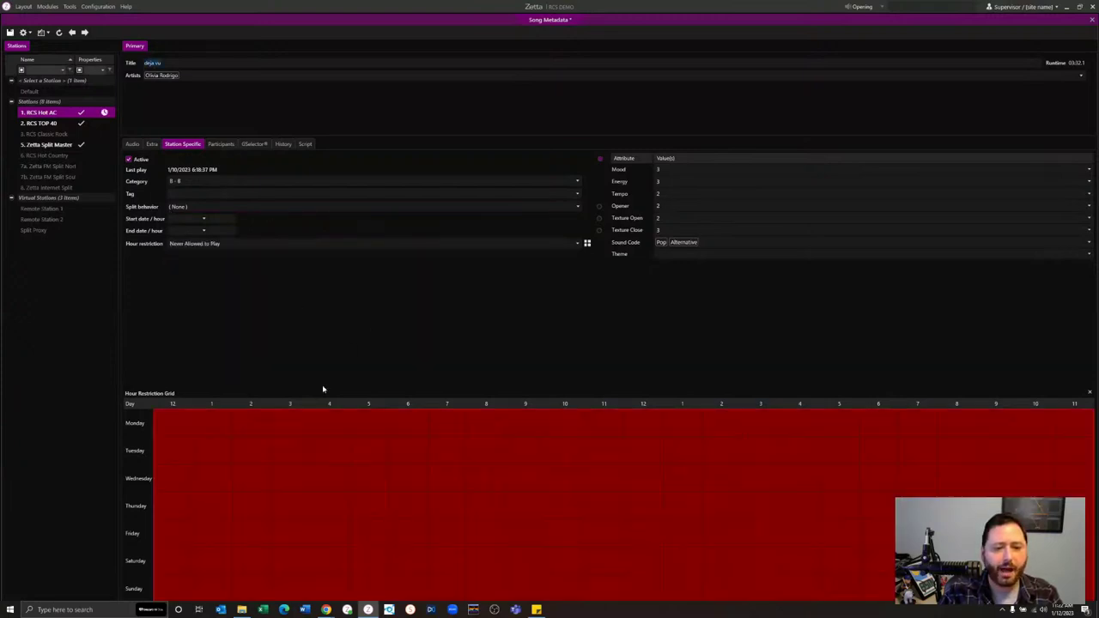
{"action": "left_click", "coordinate": [334, 248]}
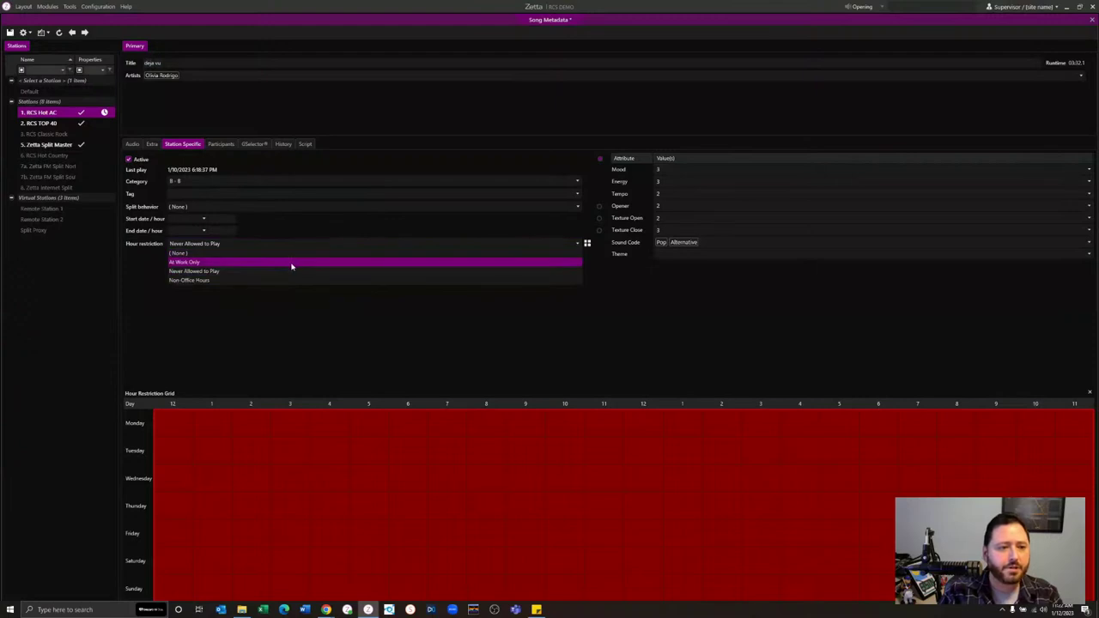
{"action": "left_click", "coordinate": [292, 266]}
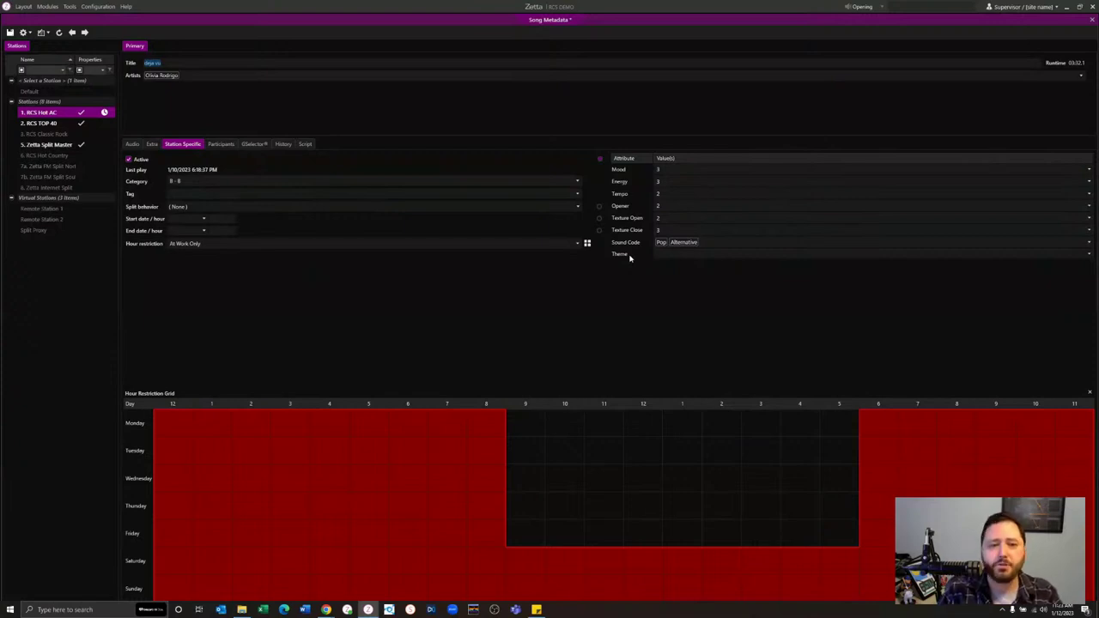
- Review the song's participants and the roles that can be assigned to the vocalist
{"action": "left_click", "coordinate": [220, 144]}
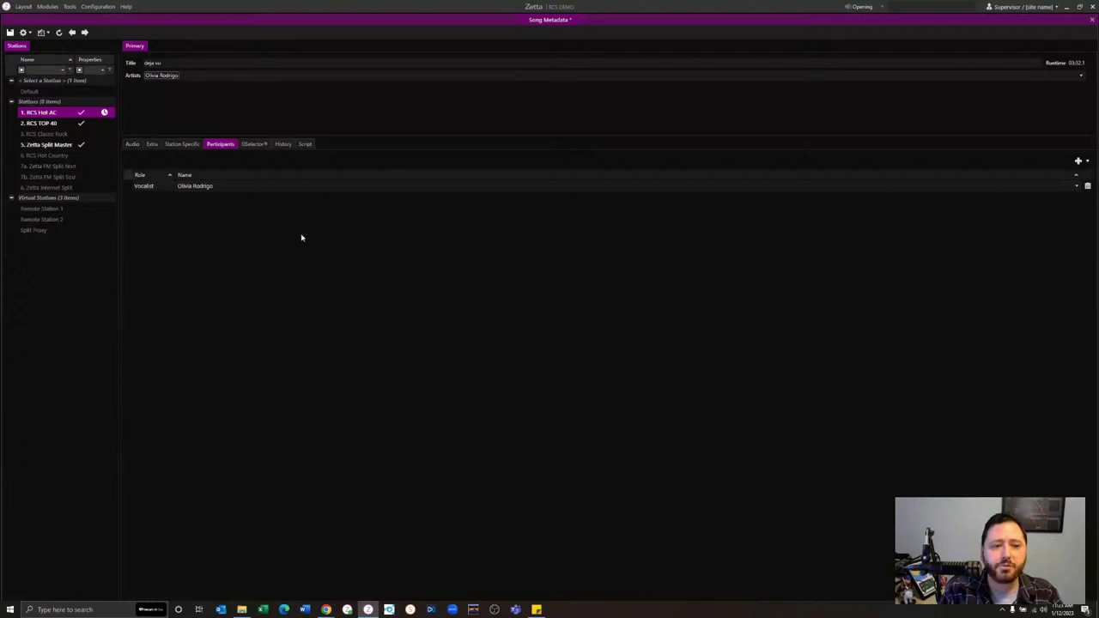
{"action": "left_click", "coordinate": [170, 187]}
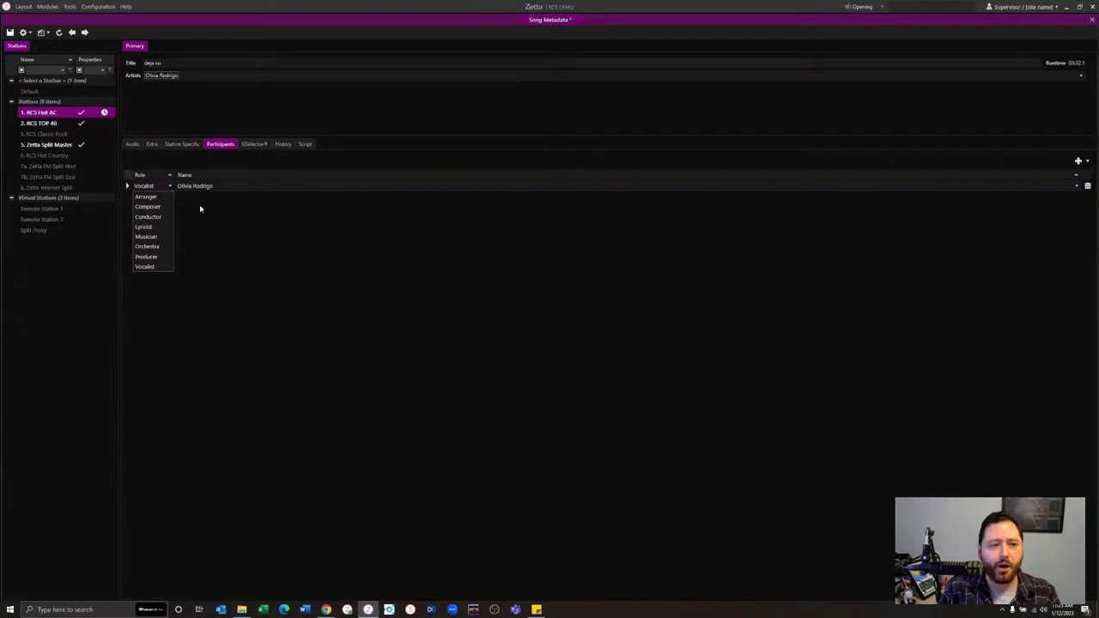
{"action": "left_click", "coordinate": [200, 208]}
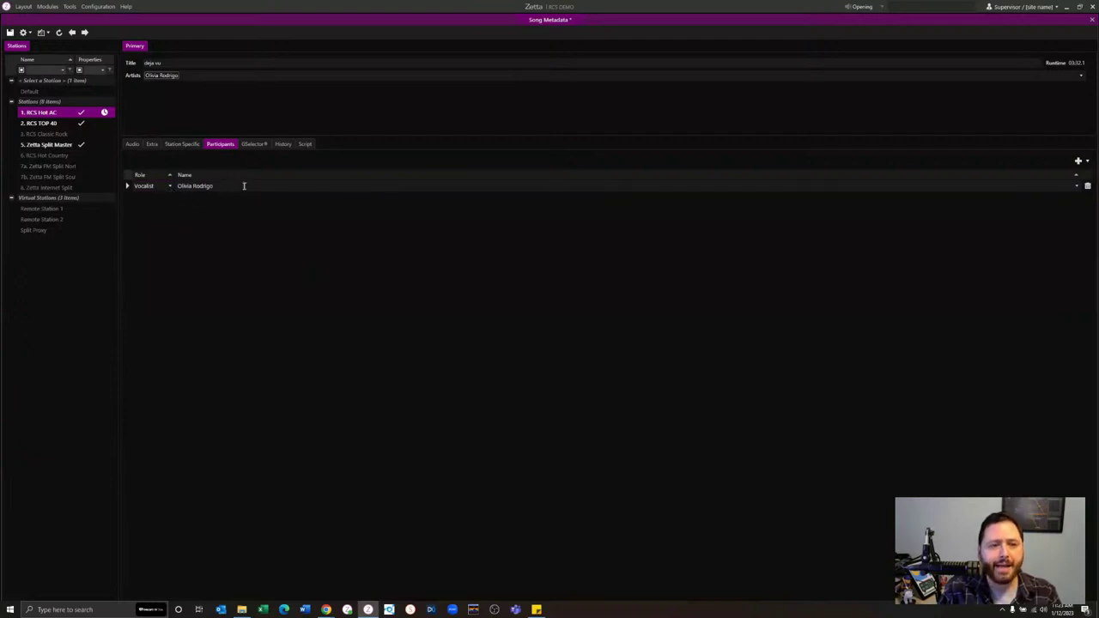
- Open the participant name manager from the vocalist's entry, highlight Enrique Iglesias, and close the manager
{"action": "left_click", "coordinate": [243, 186]}
{"action": "right_click", "coordinate": [220, 188]}
{"action": "right_click", "coordinate": [200, 188]}
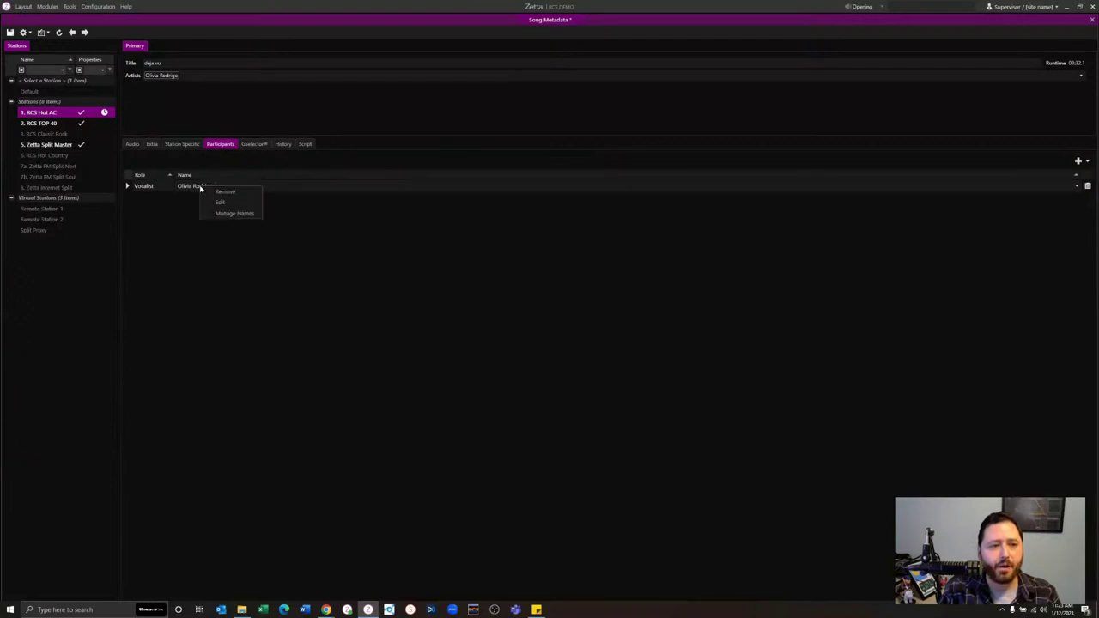
{"action": "left_click", "coordinate": [245, 217]}
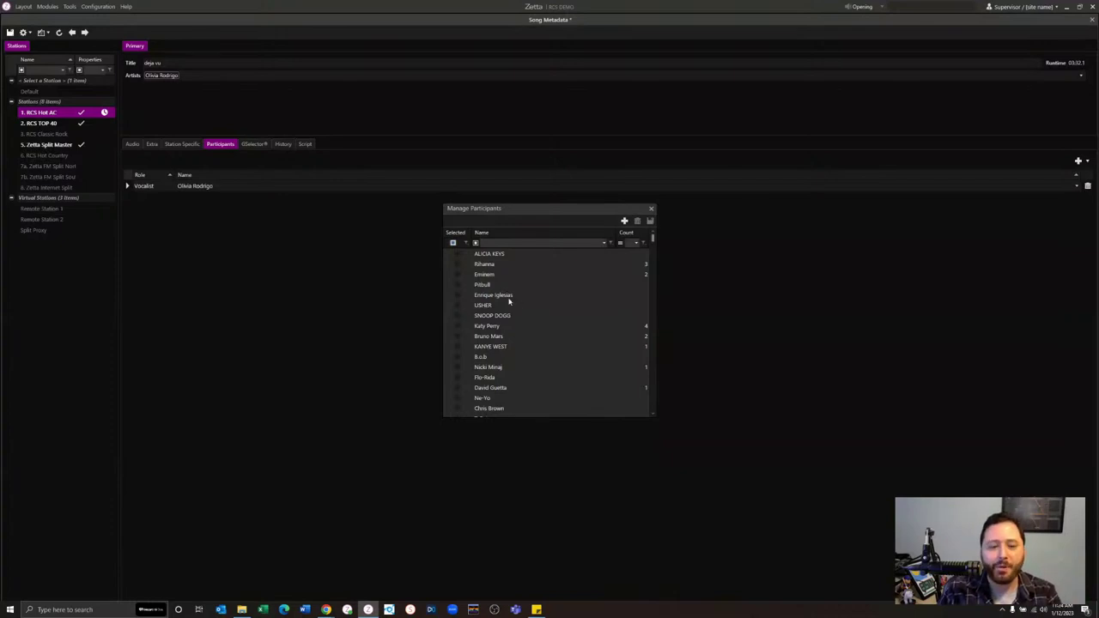
{"action": "left_click", "coordinate": [507, 296]}
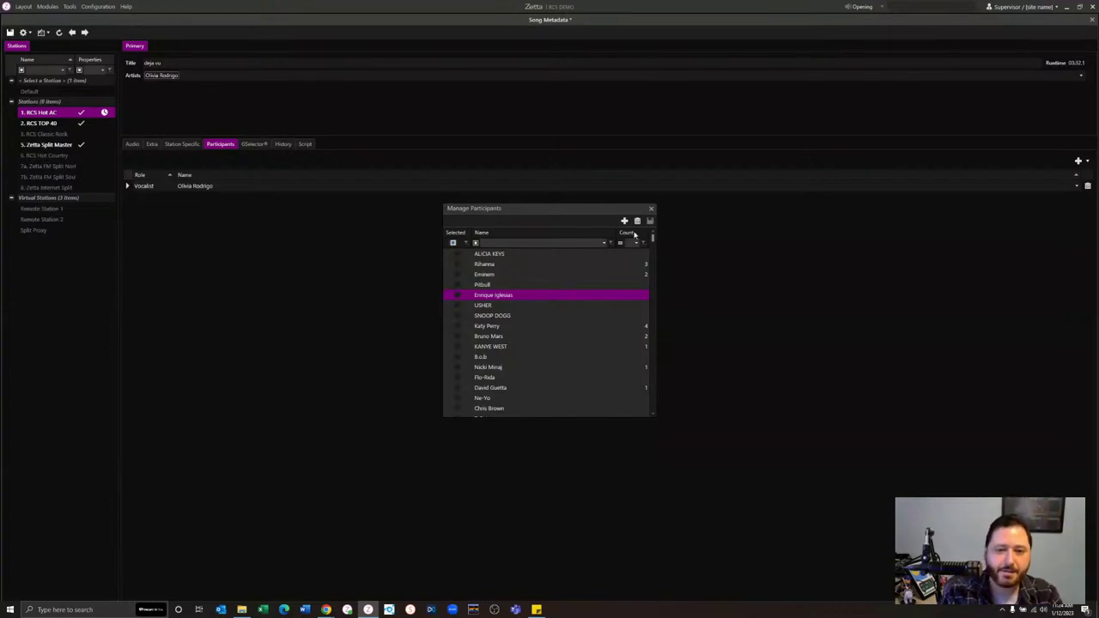
{"action": "left_click", "coordinate": [651, 208]}
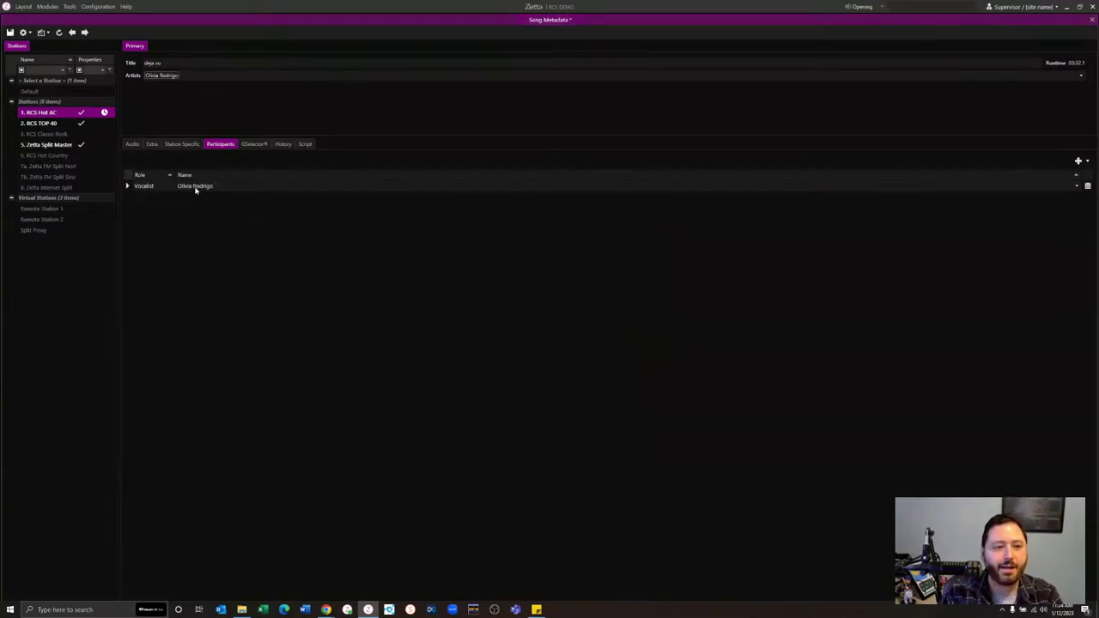
- Recheck the vocalist entry's available actions and its selectable roles
{"action": "right_click", "coordinate": [195, 190]}
{"action": "left_click", "coordinate": [423, 237]}
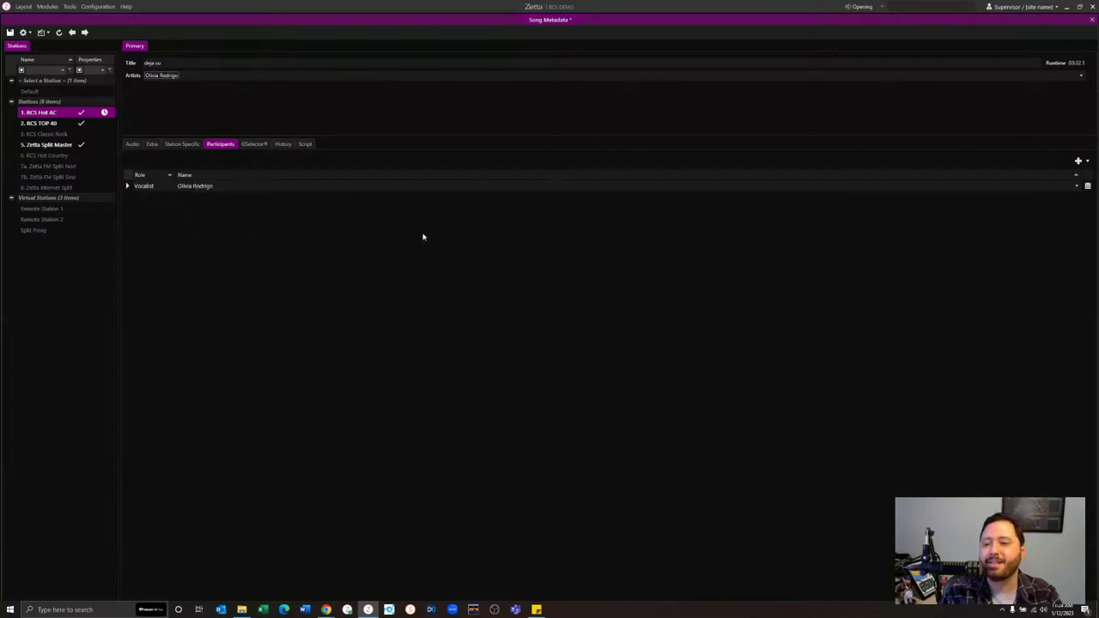
{"action": "left_click", "coordinate": [165, 187]}
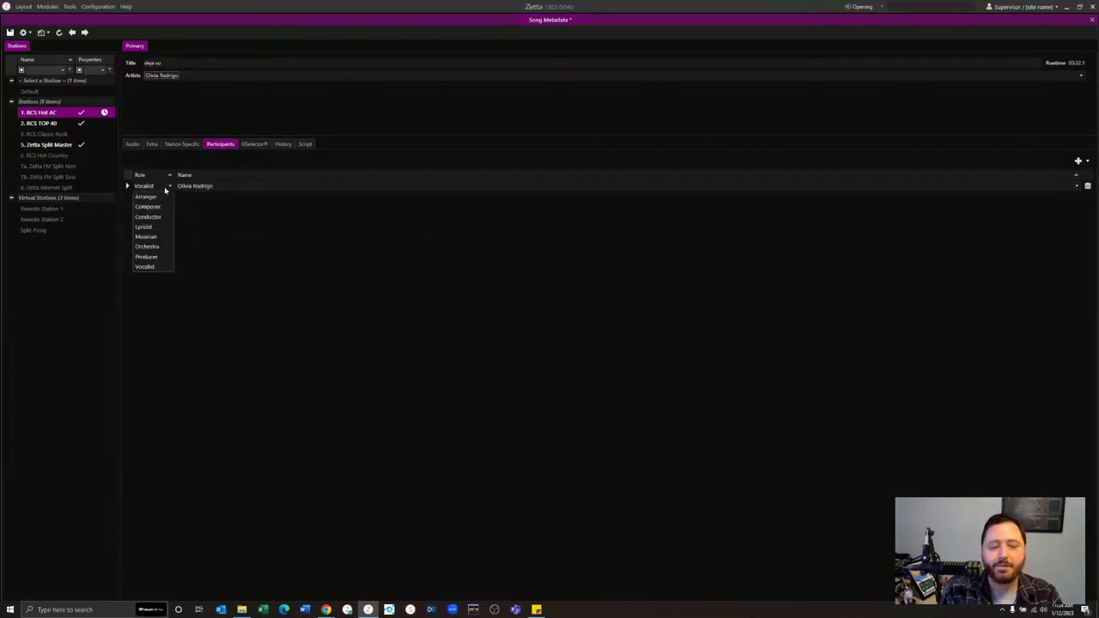
{"action": "left_click", "coordinate": [240, 210]}
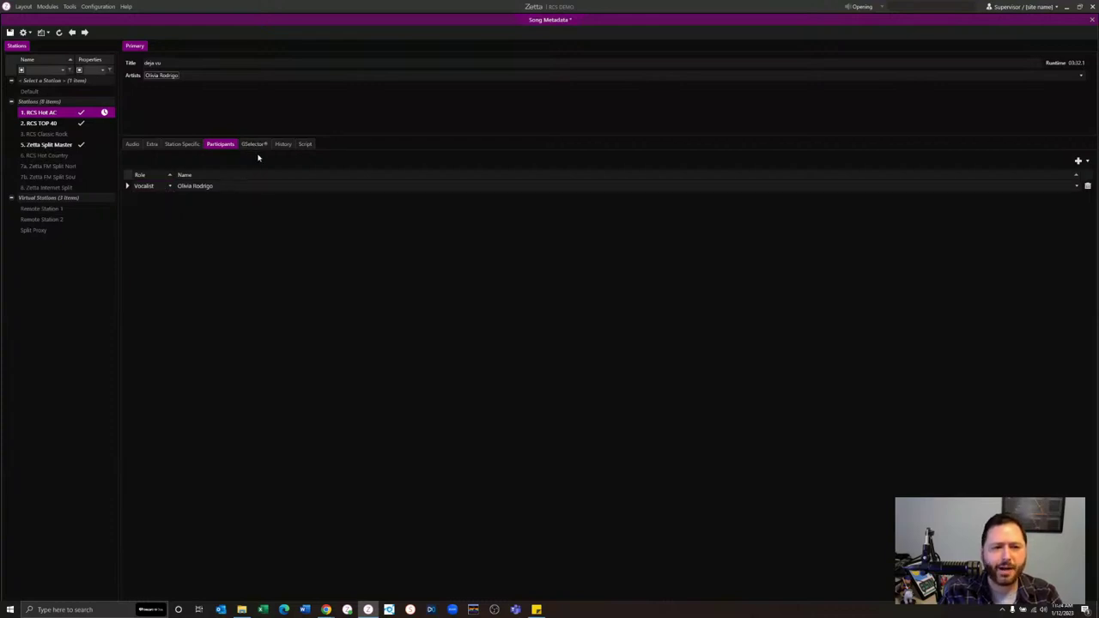
- Review the song's play history and script, and return to its audio waveform
{"action": "left_click", "coordinate": [282, 145]}
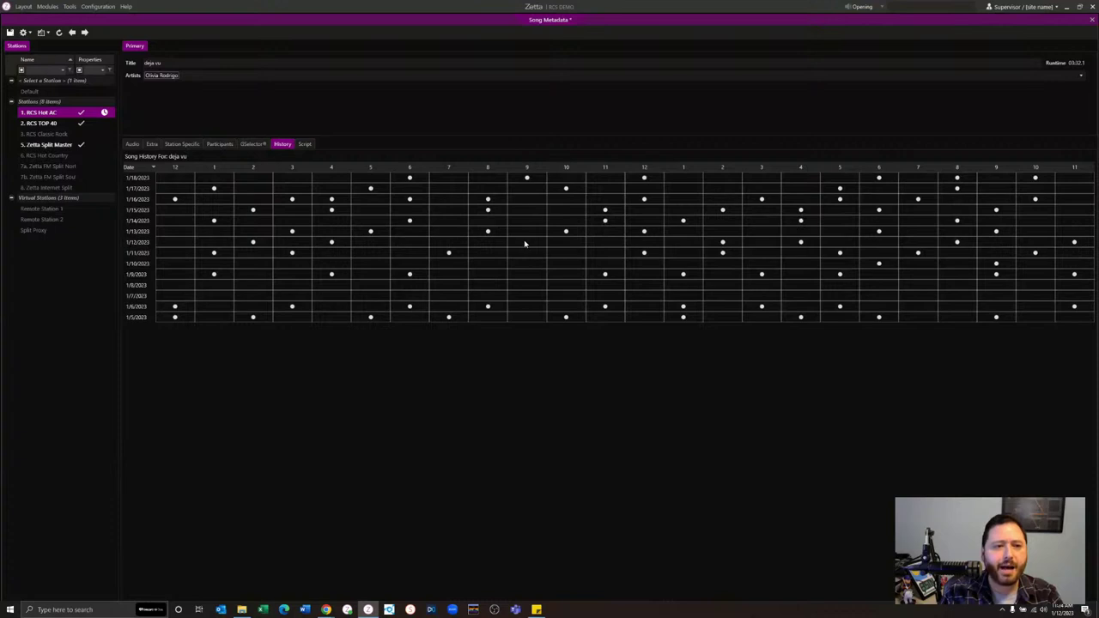
{"action": "left_click", "coordinate": [305, 145]}
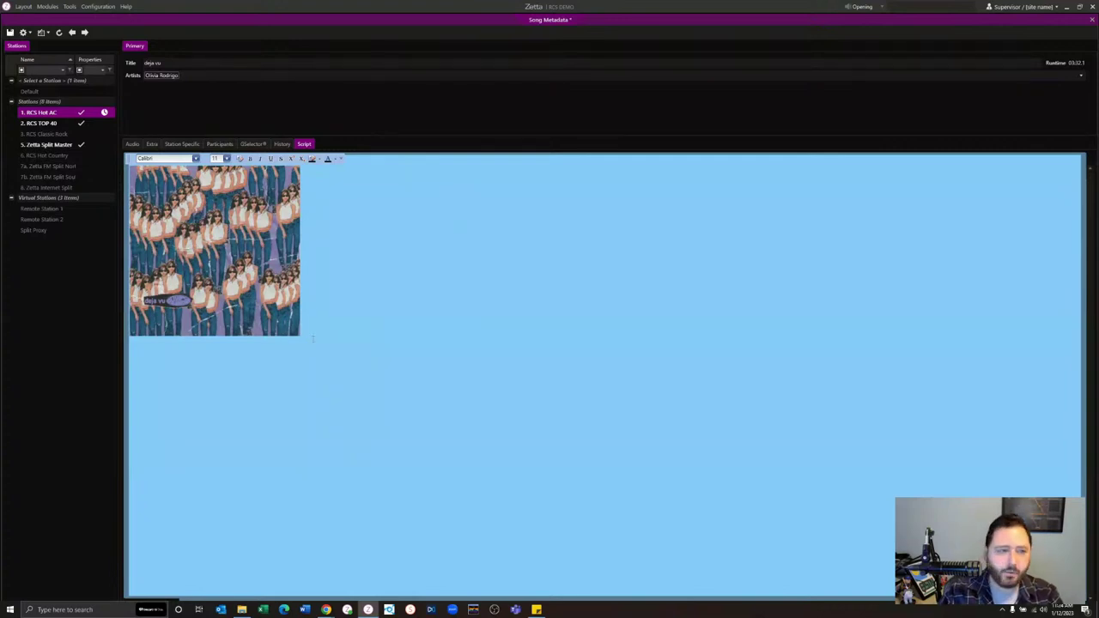
{"action": "left_click", "coordinate": [131, 145]}
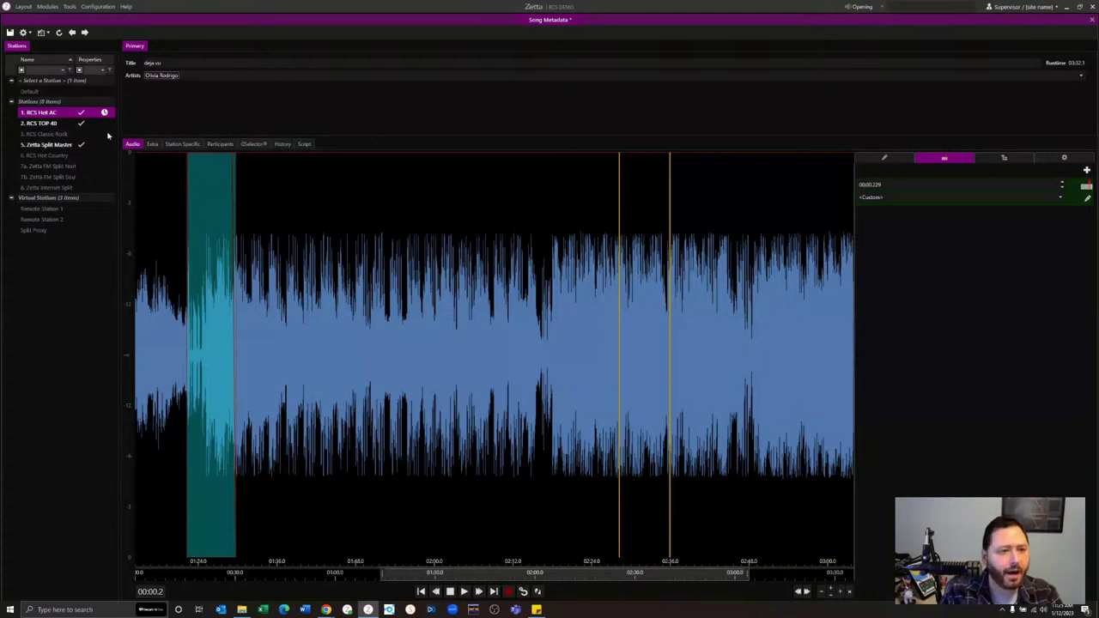
- Set the song's hour restriction on RCS Hot AC to None, and close the song's metadata
{"action": "mouse_move", "coordinate": [104, 115]}
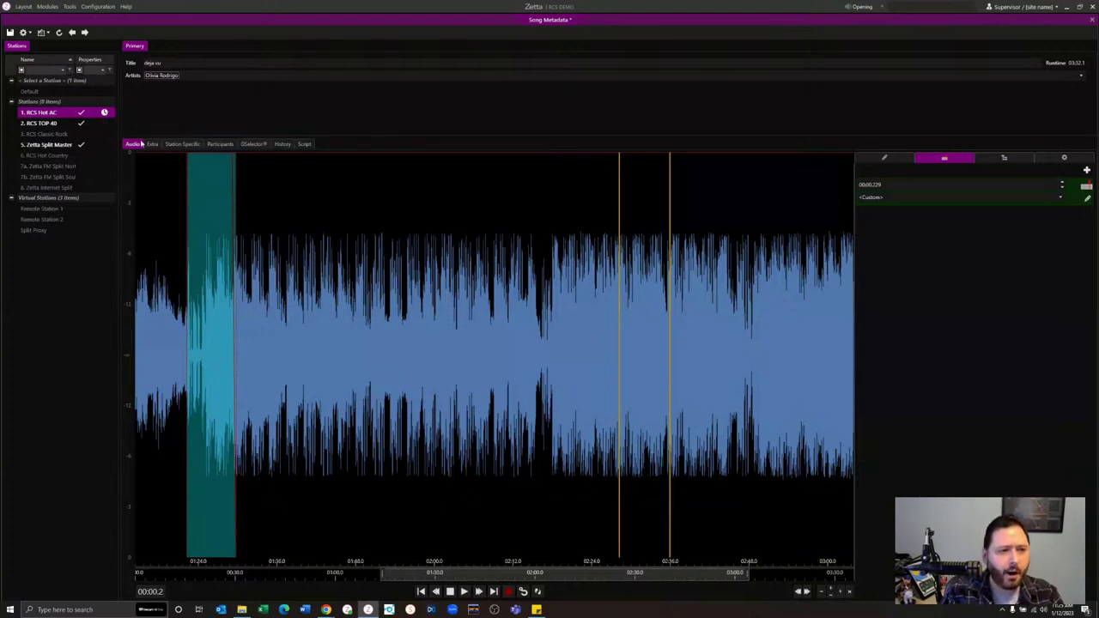
{"action": "left_click", "coordinate": [153, 147]}
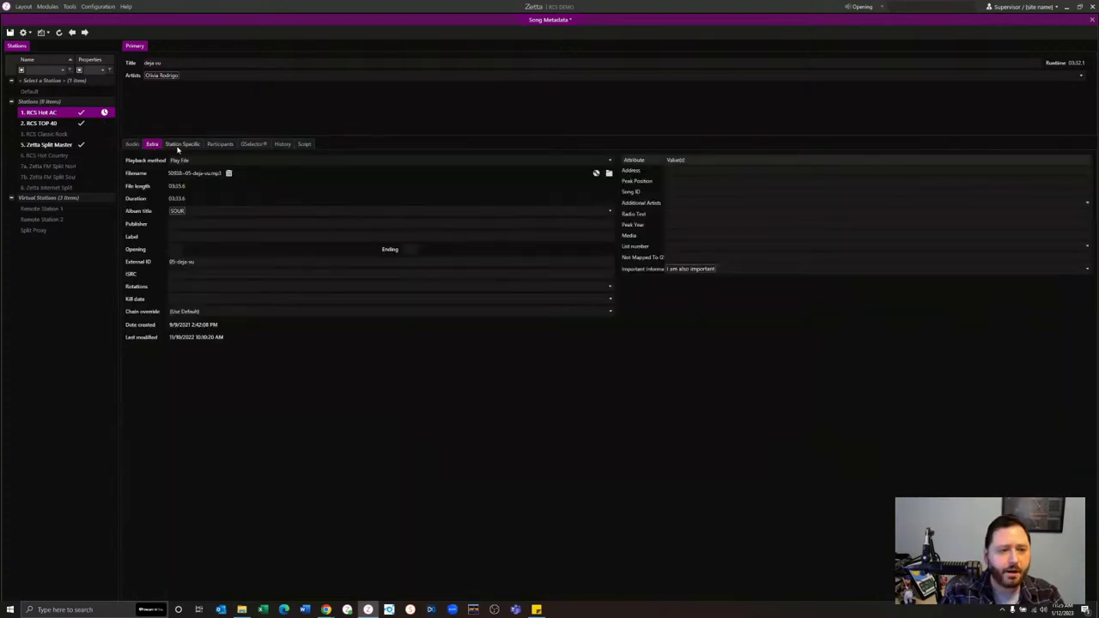
{"action": "left_click", "coordinate": [182, 144]}
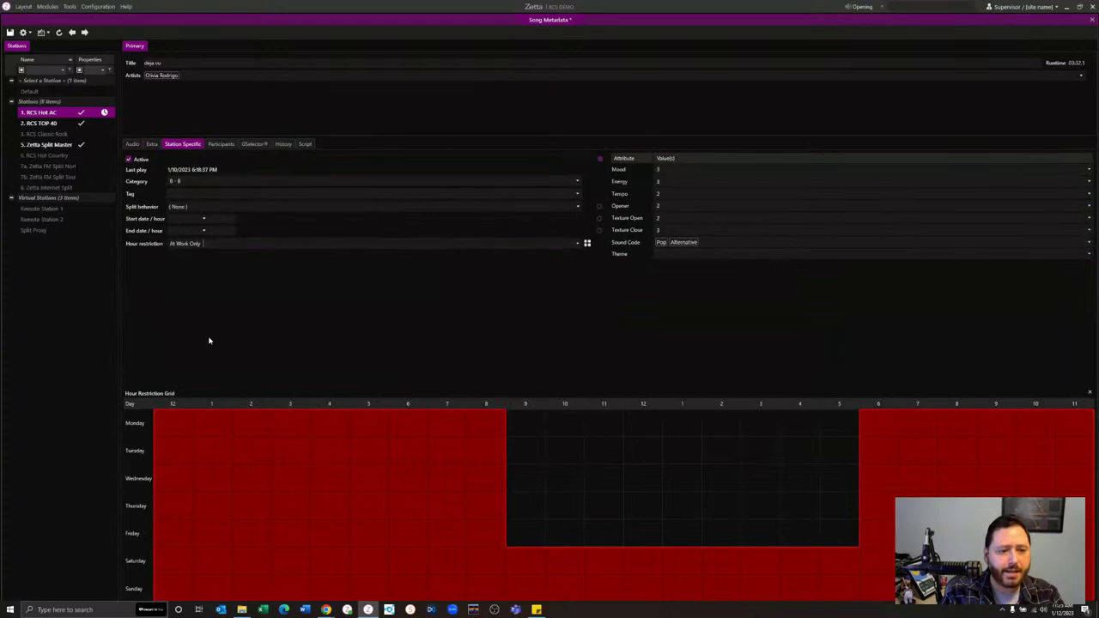
{"action": "left_click", "coordinate": [190, 247]}
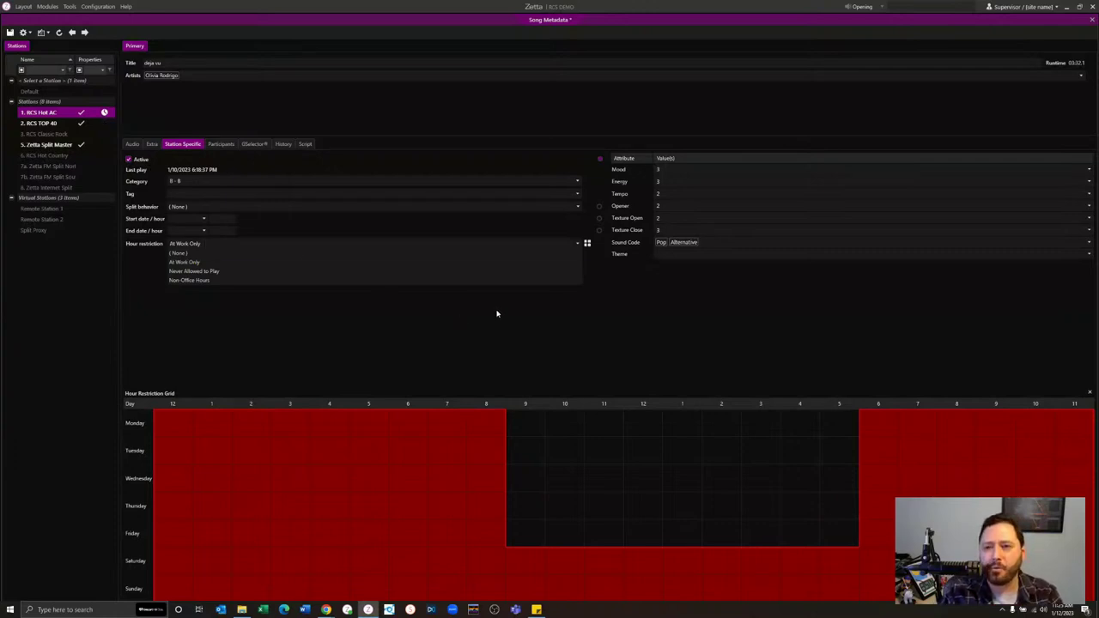
{"action": "left_click", "coordinate": [196, 254]}
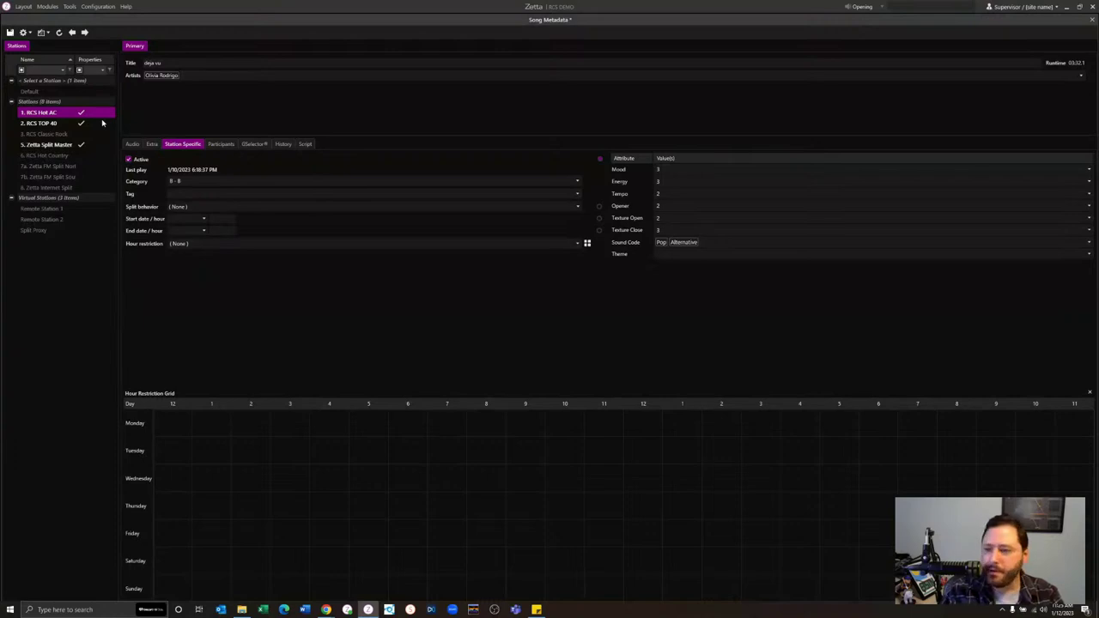
{"action": "left_click", "coordinate": [1092, 20]}
{"action": "left_click", "coordinate": [554, 338]}
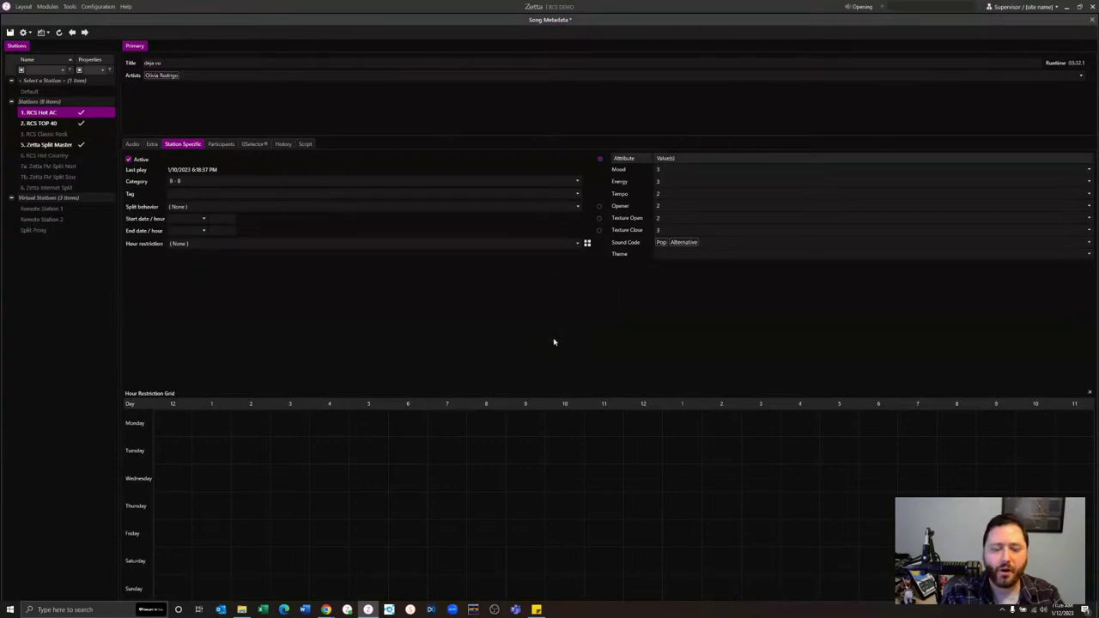